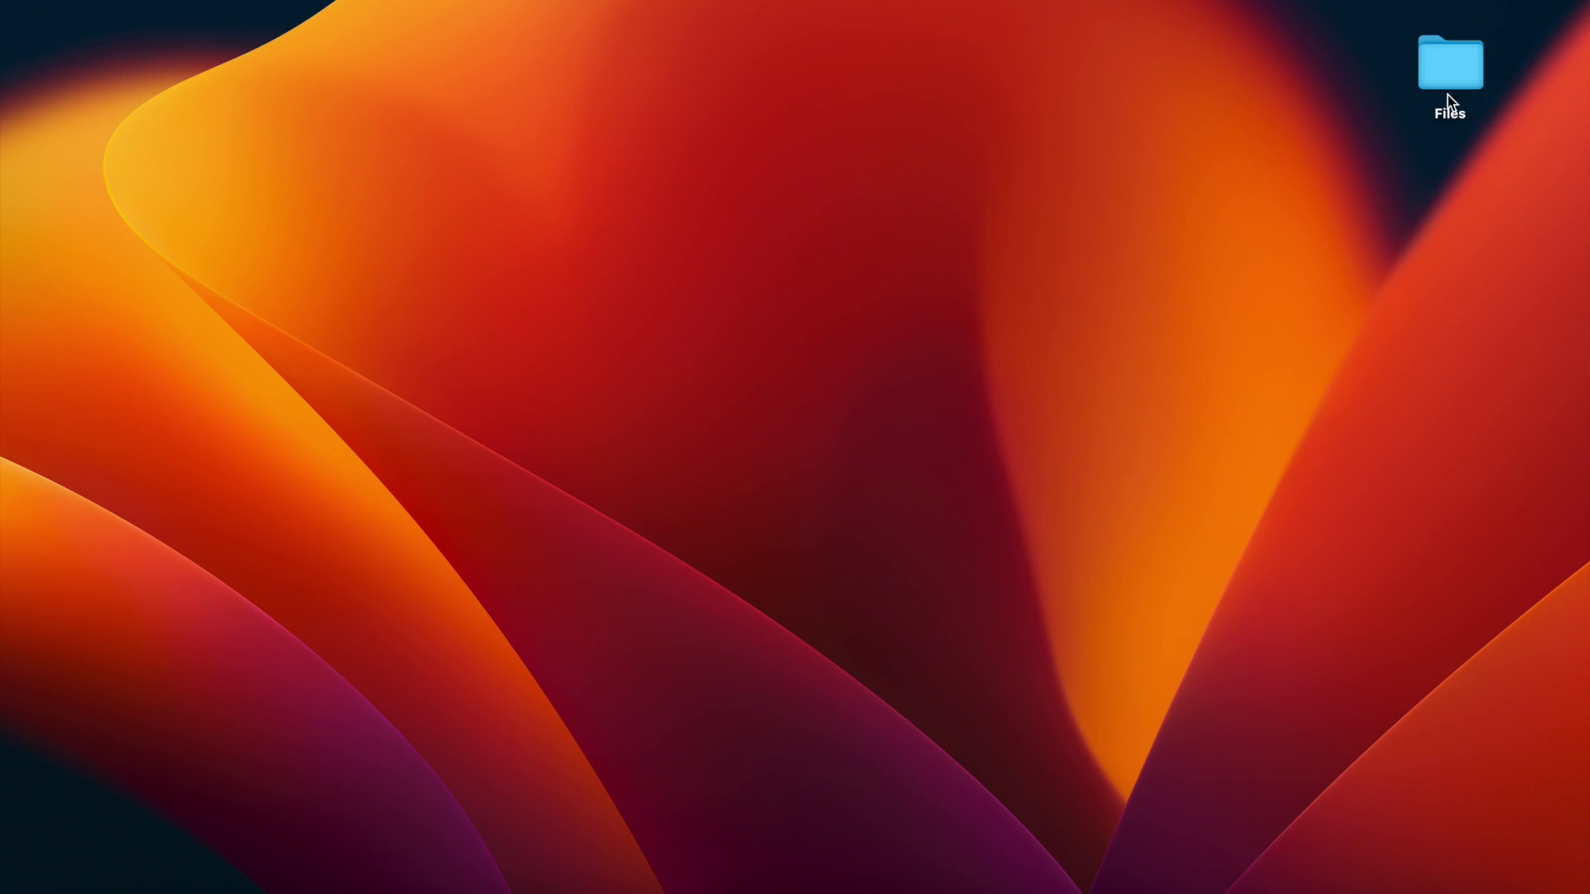
Open the Files folder and shift its window slightly left.
left_click(1454, 70)
double_click(1450, 64)
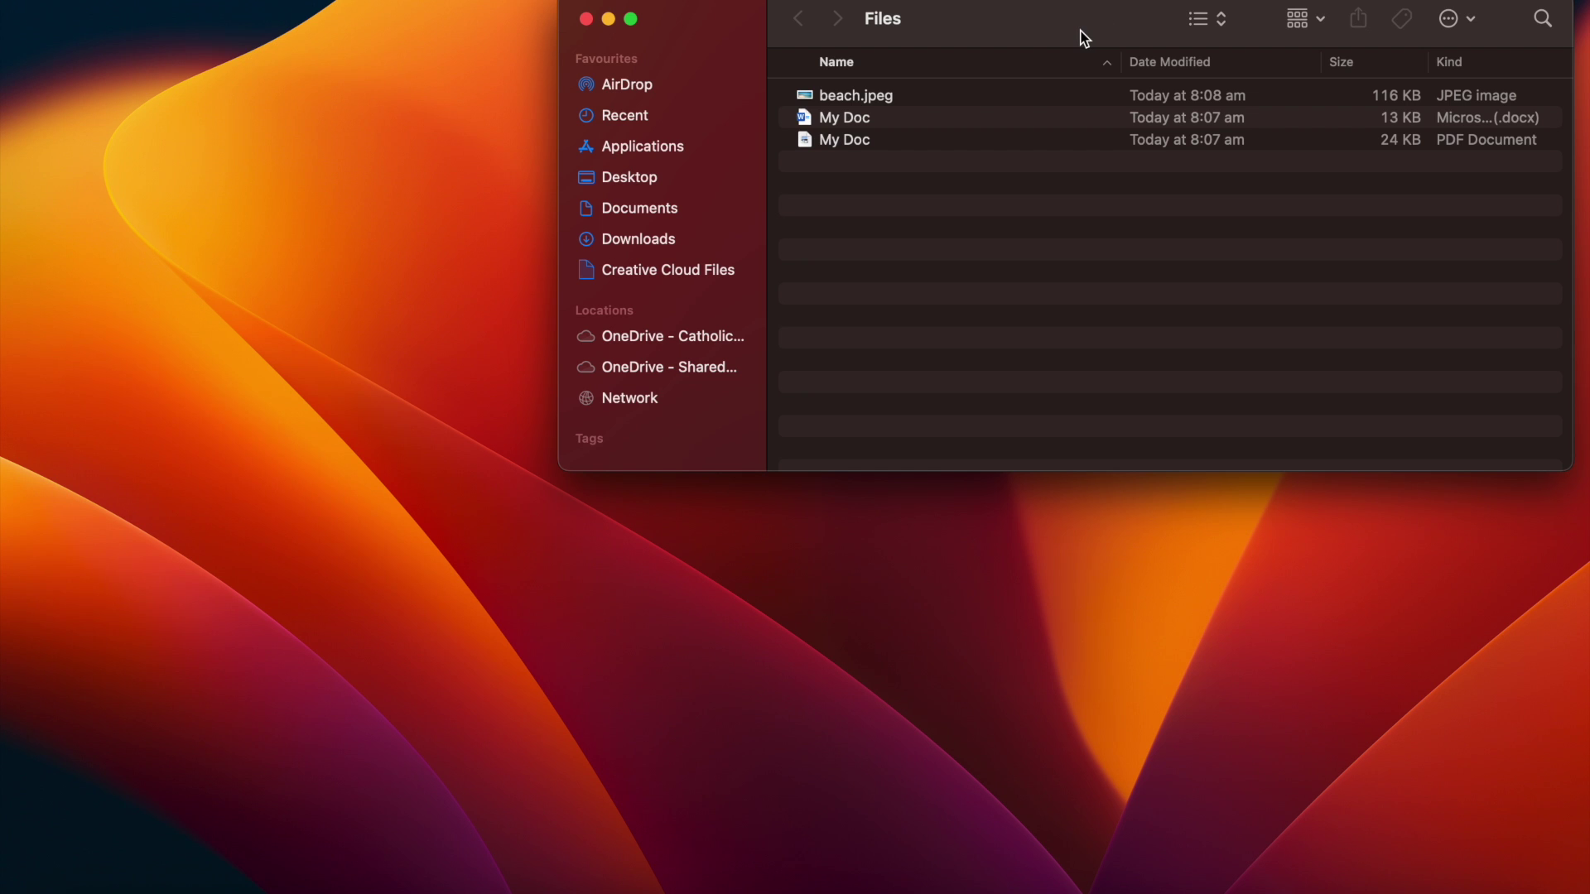
left_click_drag(1080, 31, 1018, 17)
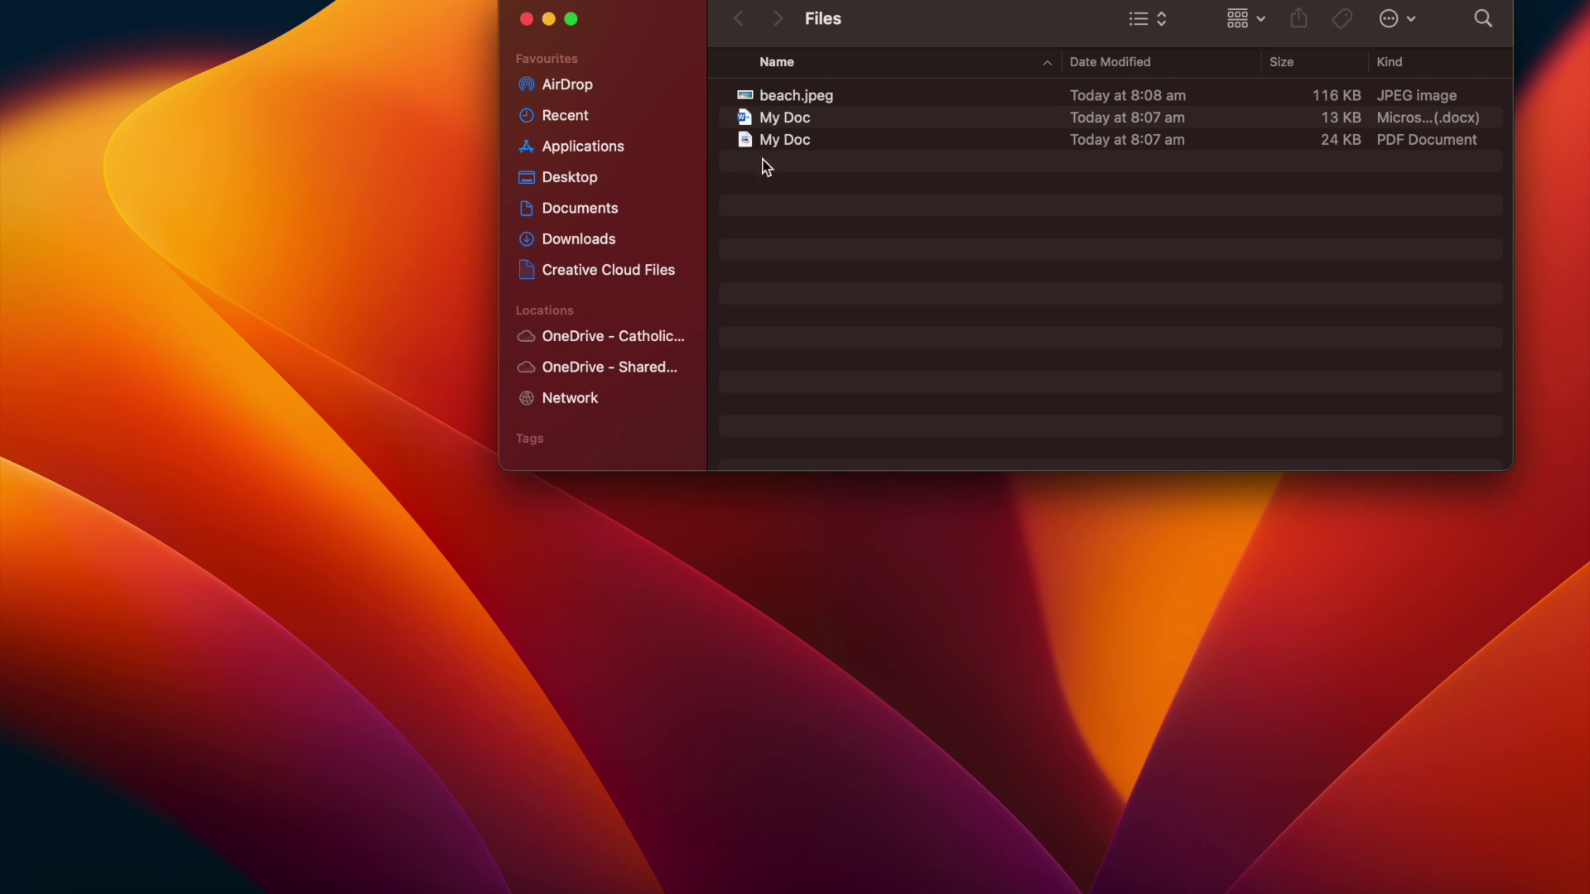
Quick Look beach.jpeg, the Word My Doc and the PDF My Doc in turn.
left_click(779, 97)
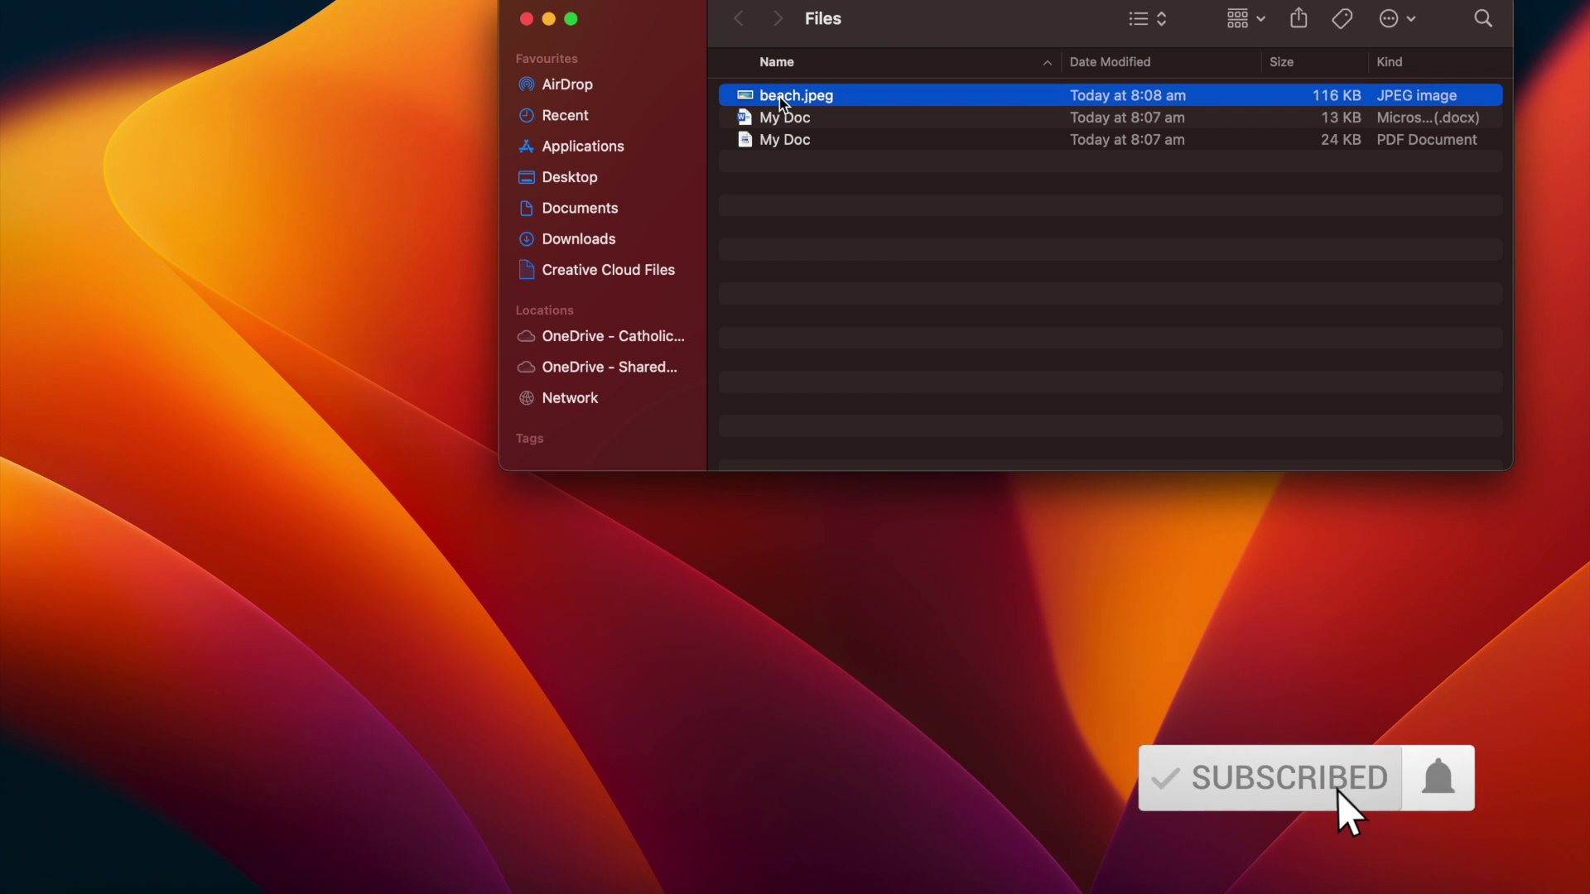
key("space")
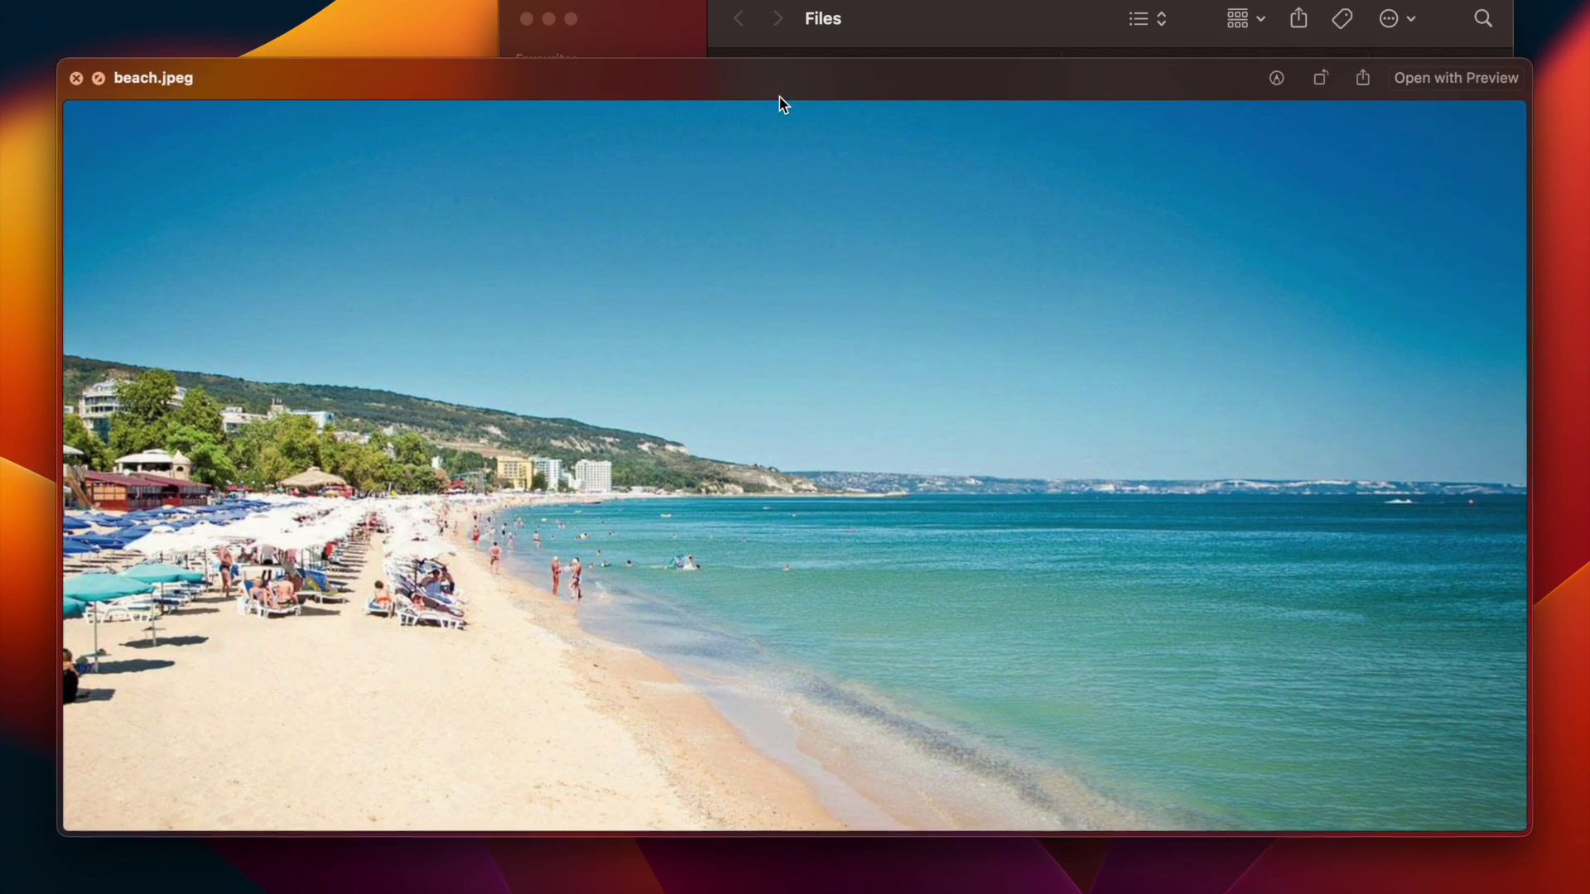
key("space")
left_click(777, 118)
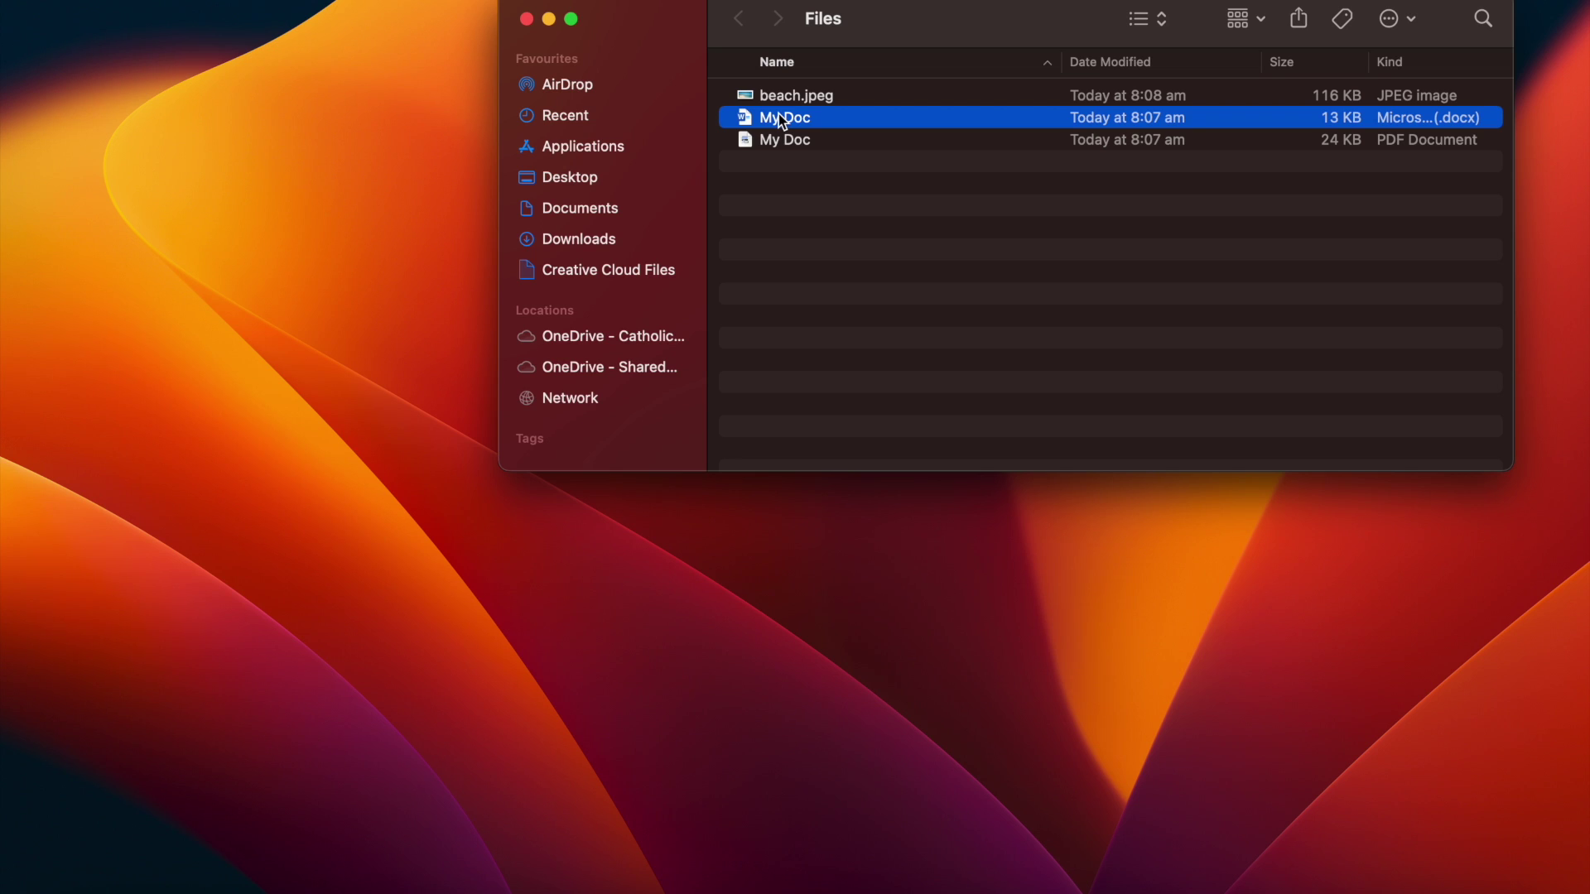
key("space")
key("space")
left_click(781, 140)
key("space")
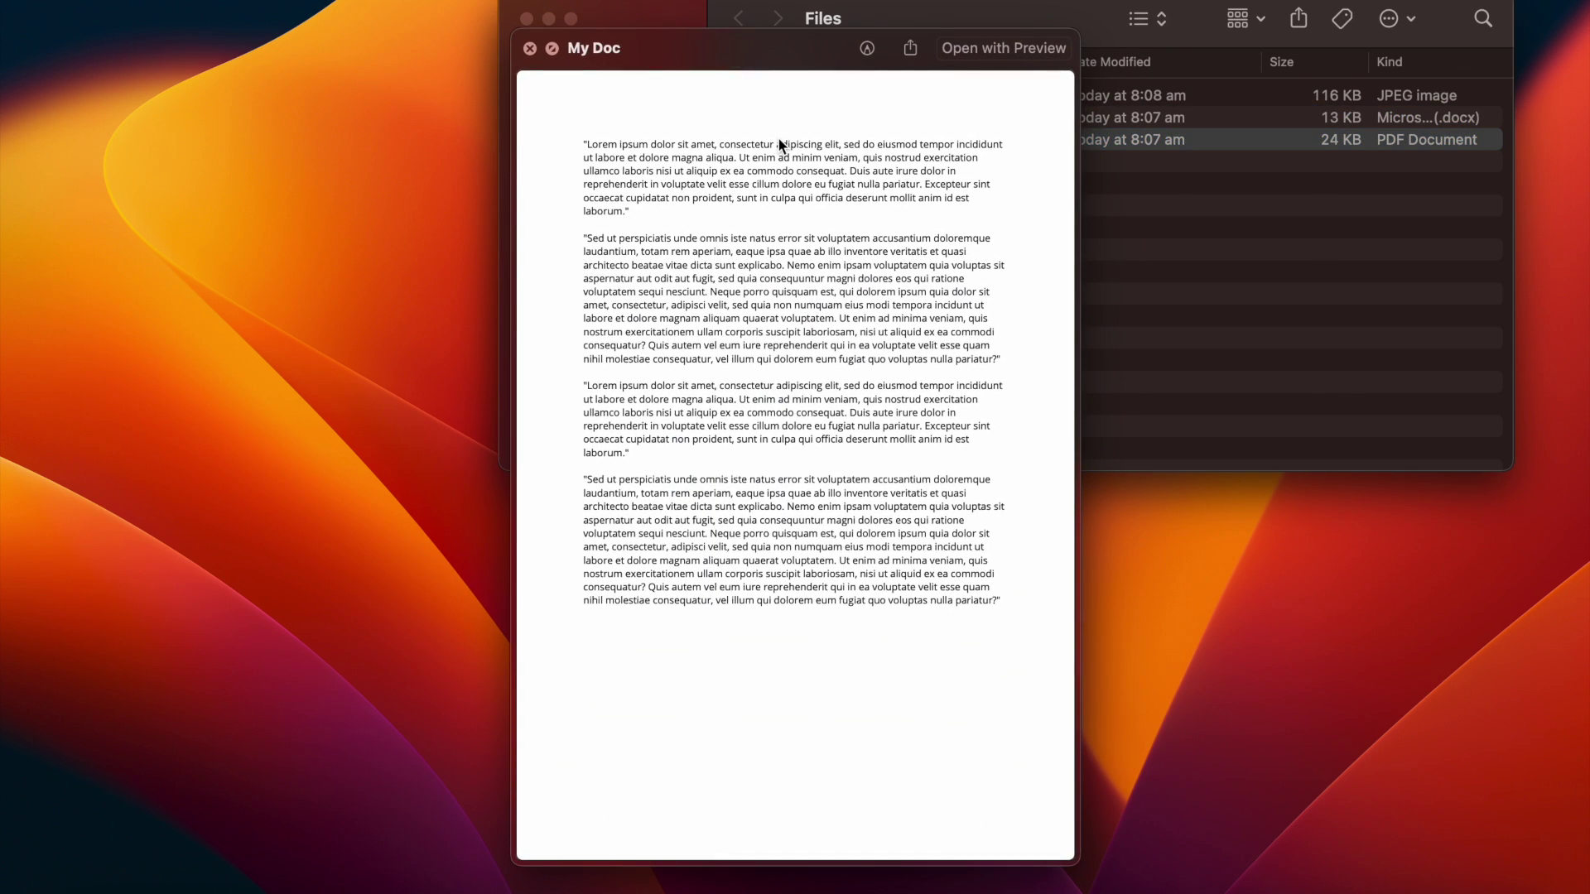
key("space")
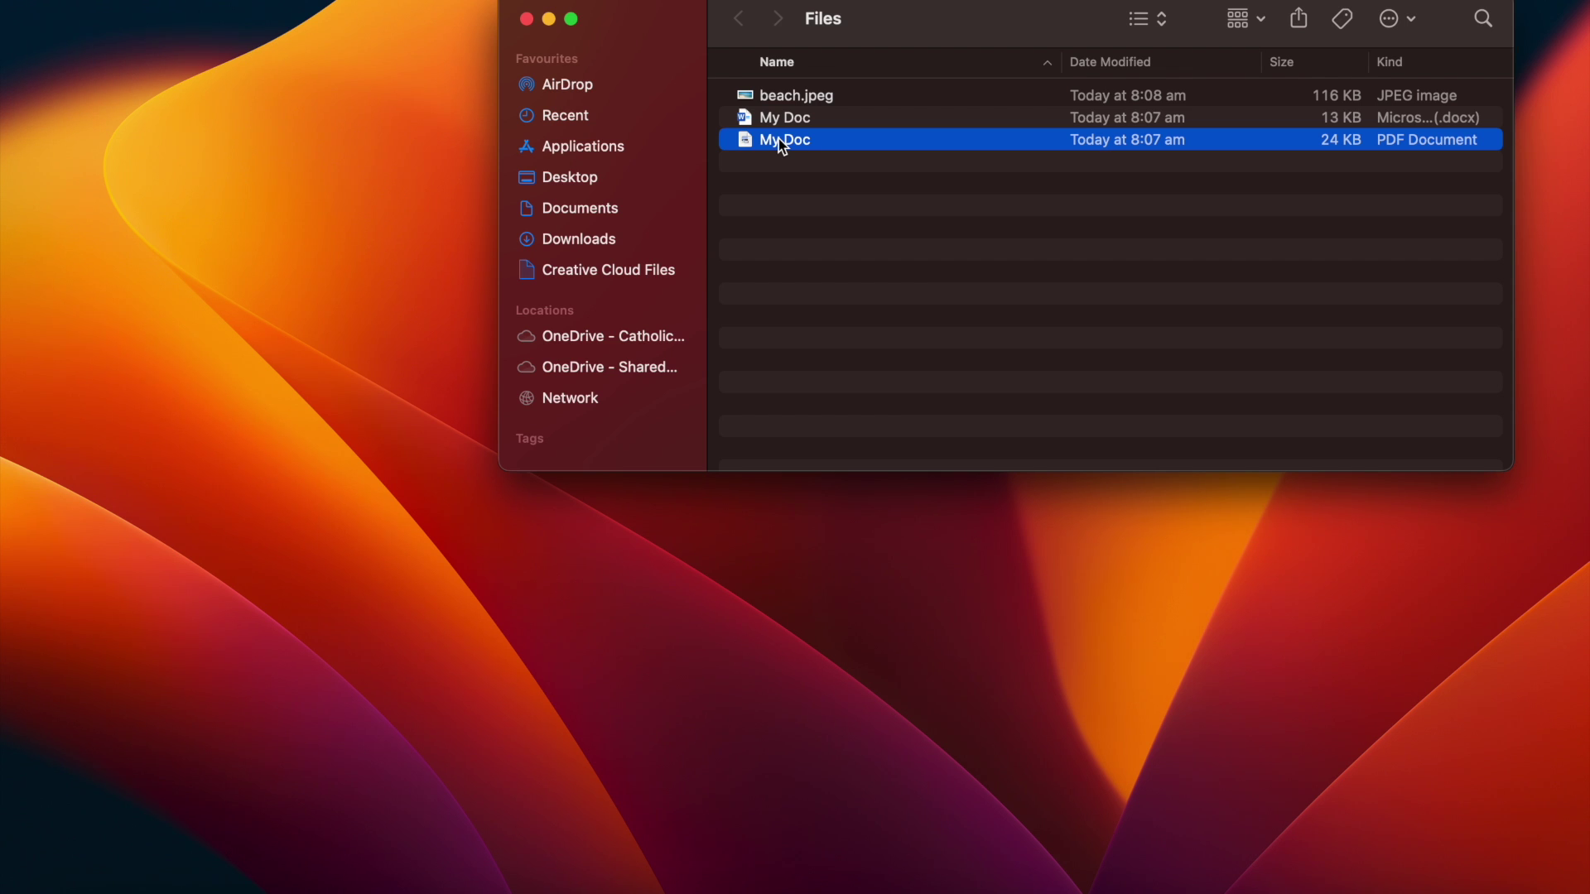
Preview the Word My Doc again, then the PDF My Doc, and close it.
left_click(783, 121)
key("space")
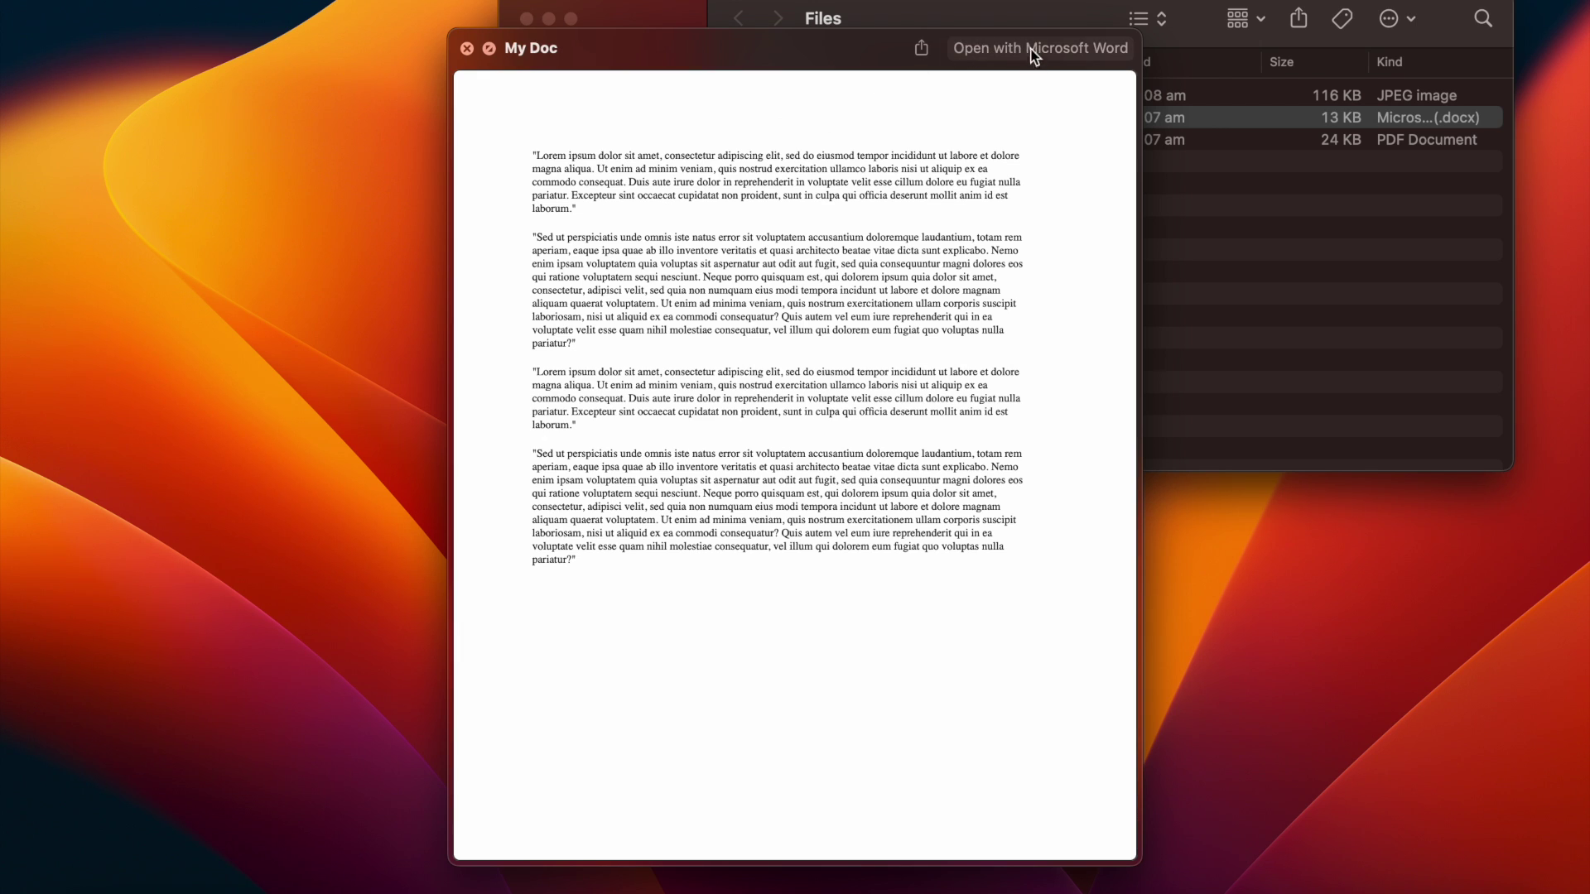
key("space")
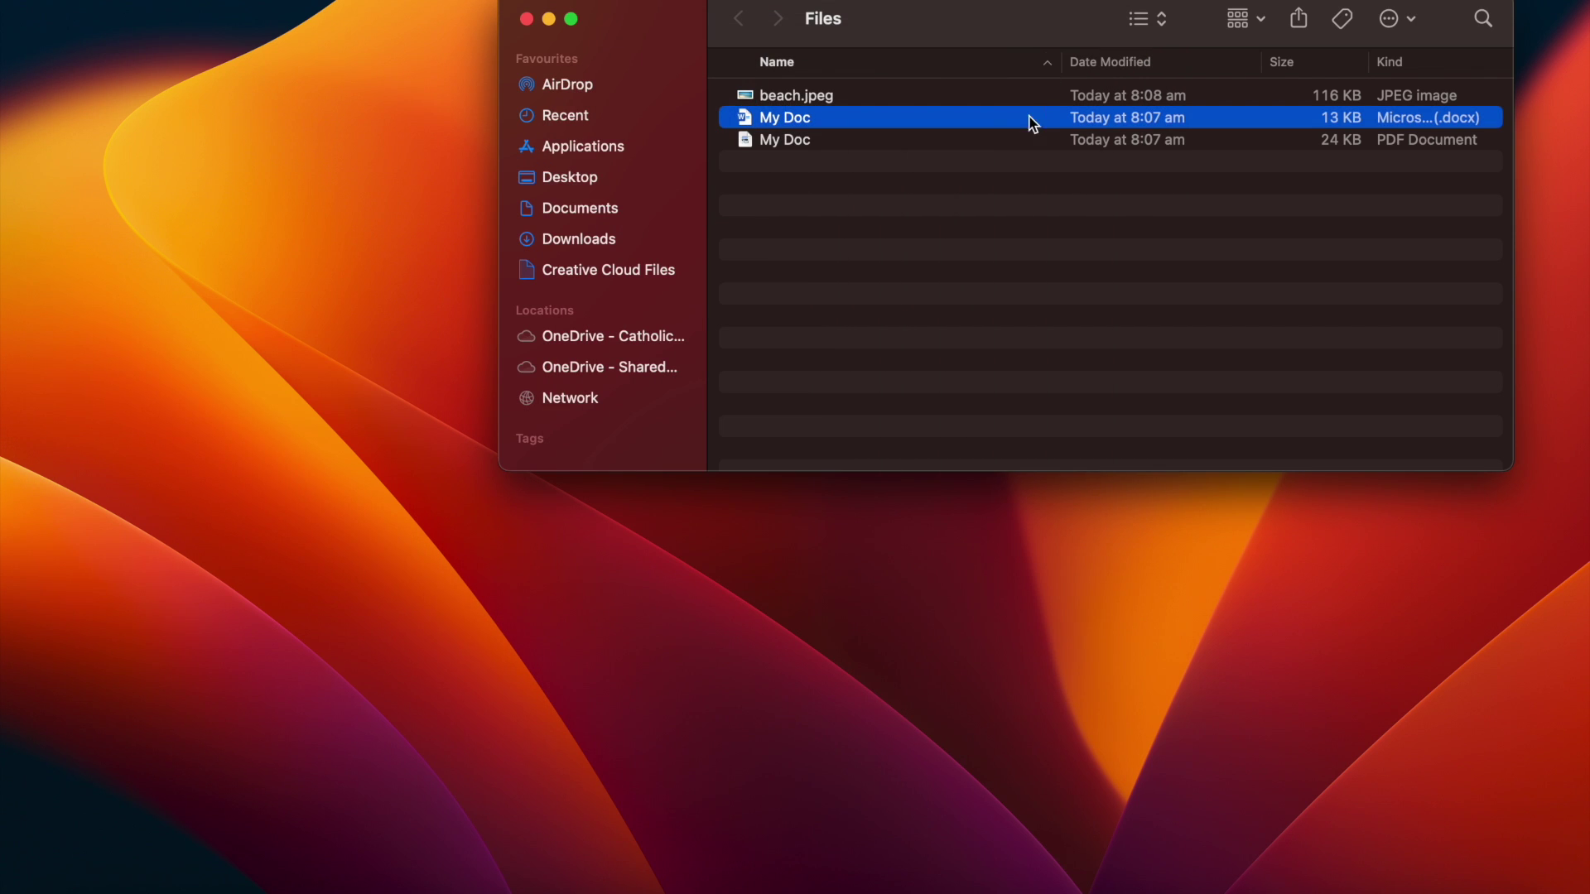
left_click(1008, 141)
key("space")
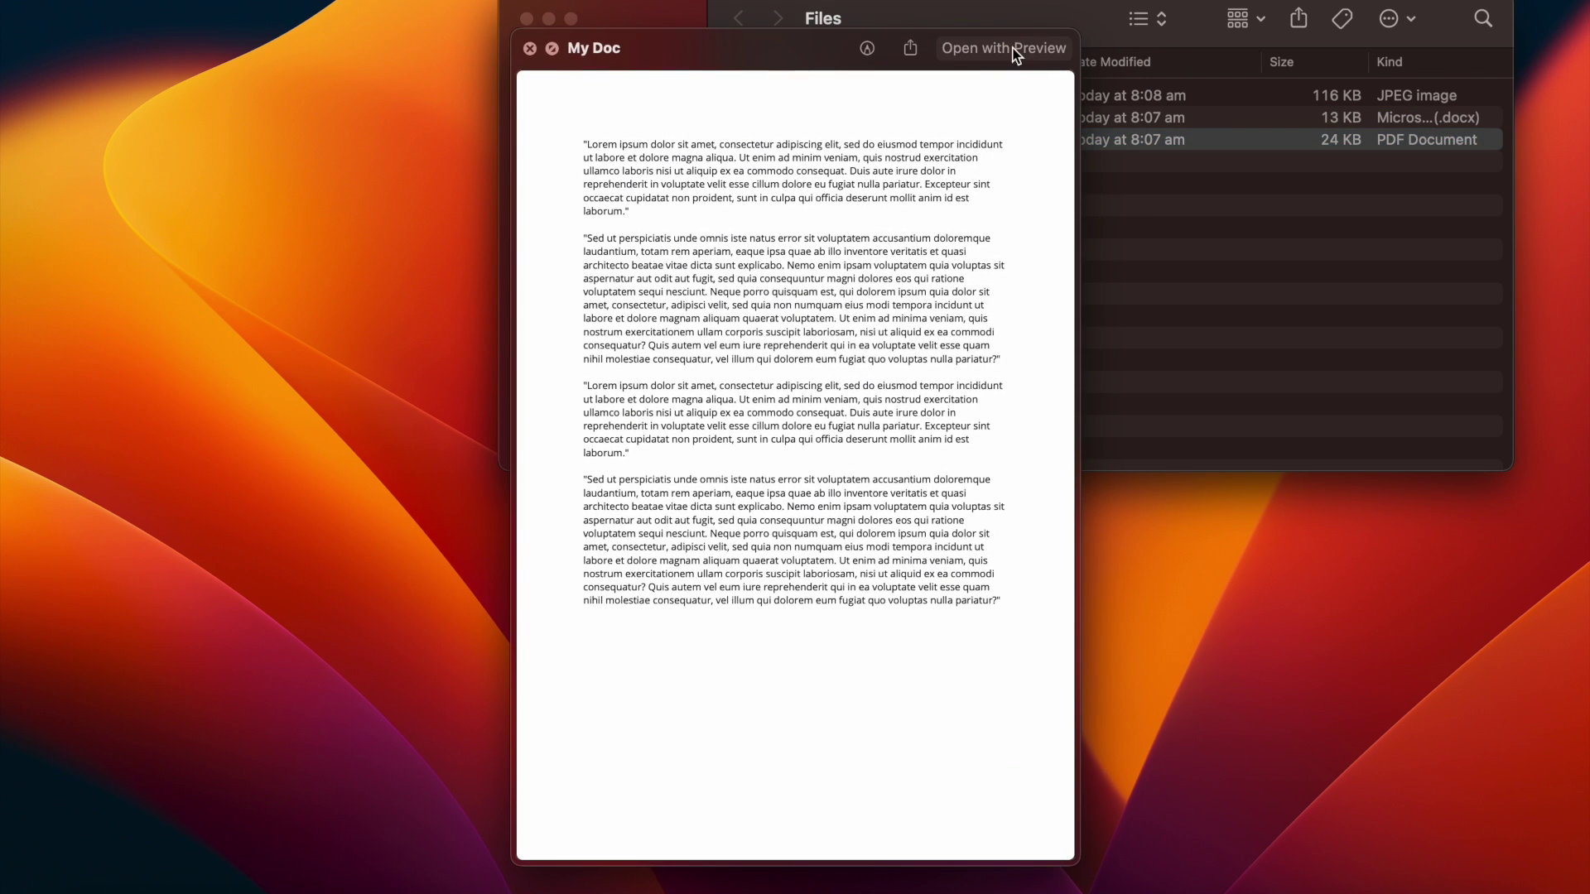
left_click(1214, 313)
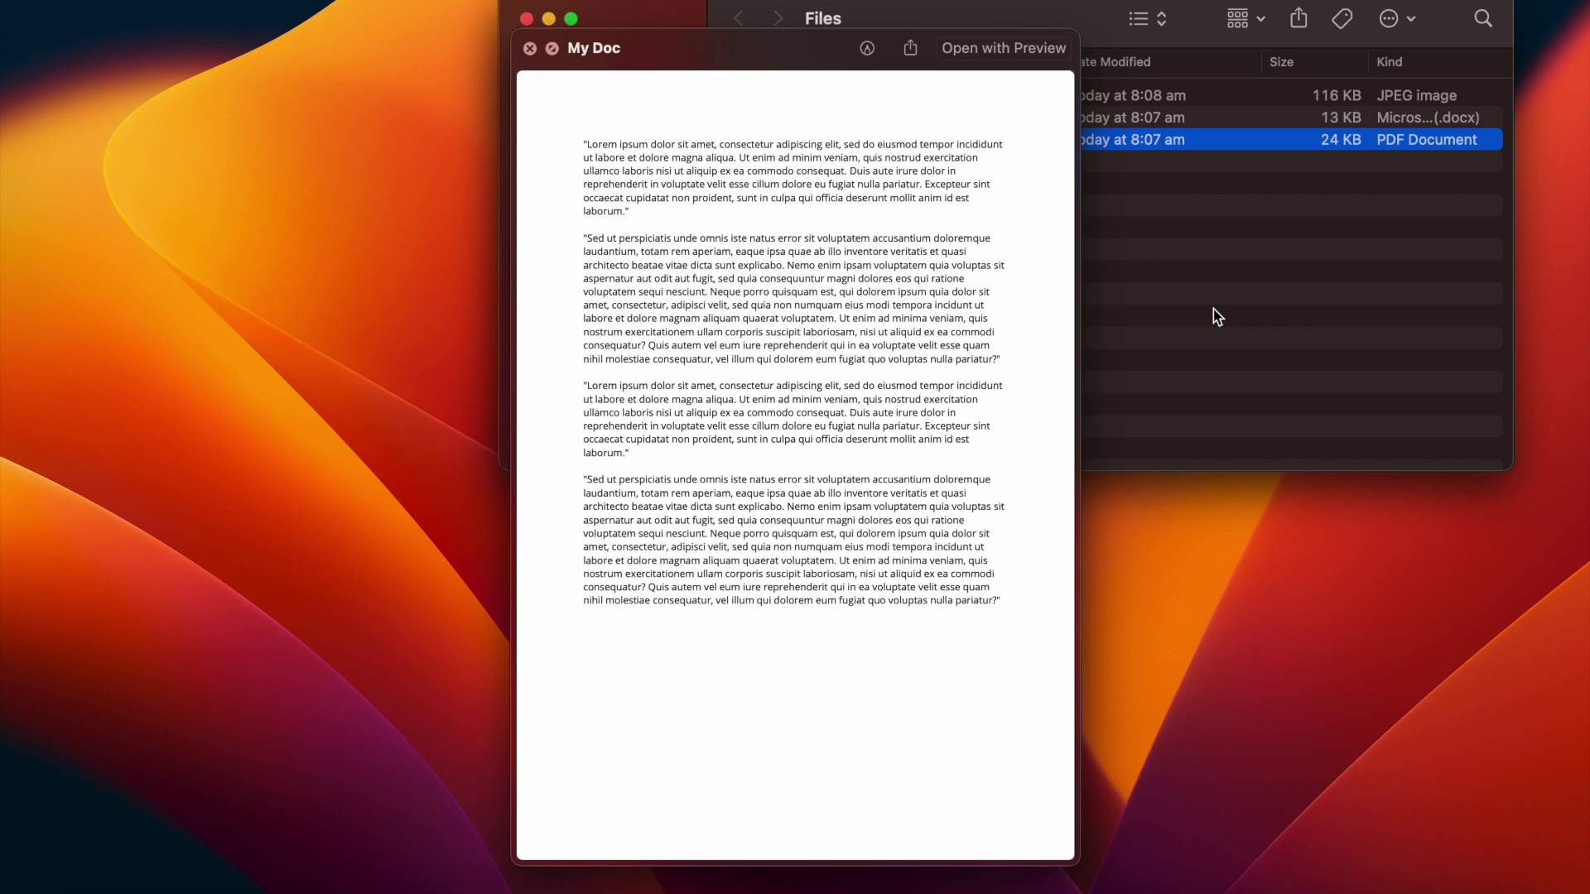
left_click(531, 50)
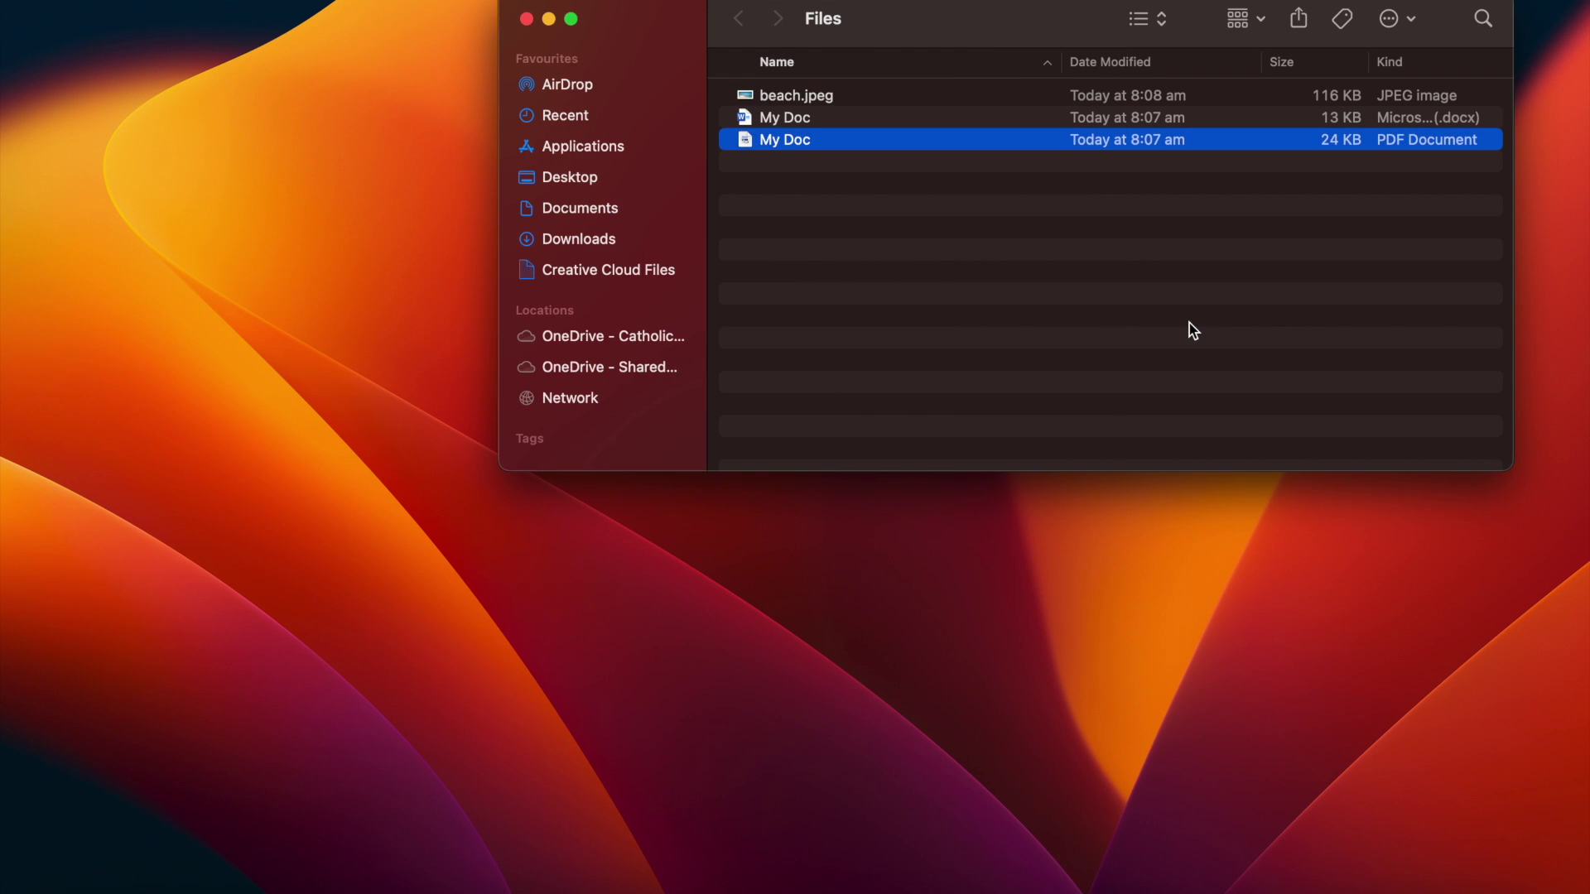
Select beach.jpeg in the Files listing and open its Quick Look preview.
left_click(780, 99)
left_click(778, 120)
left_click(781, 101)
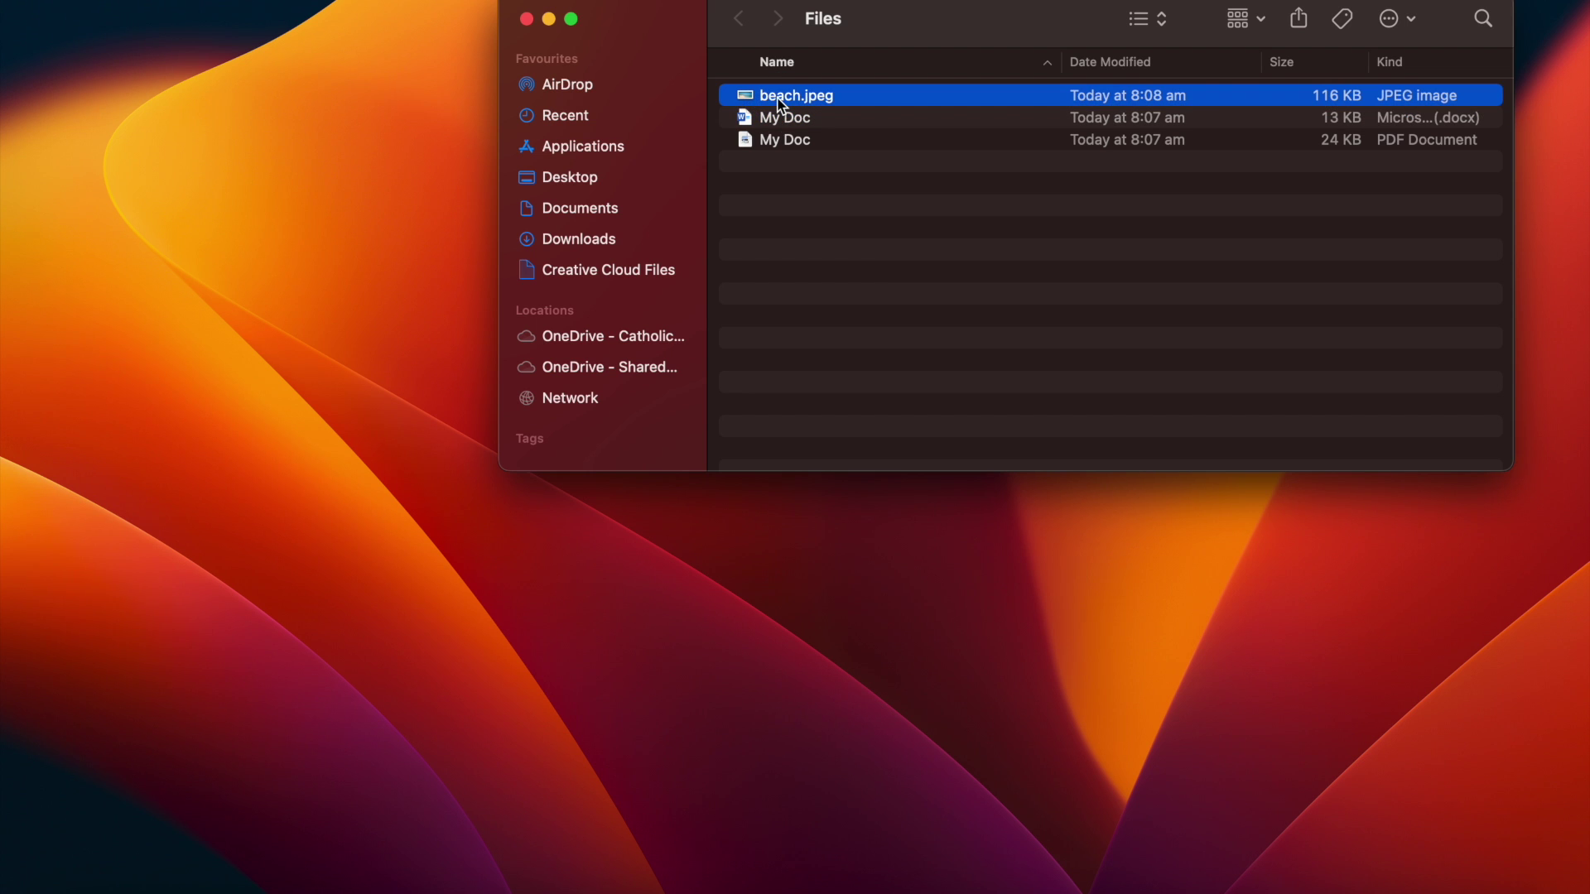
left_click(780, 121)
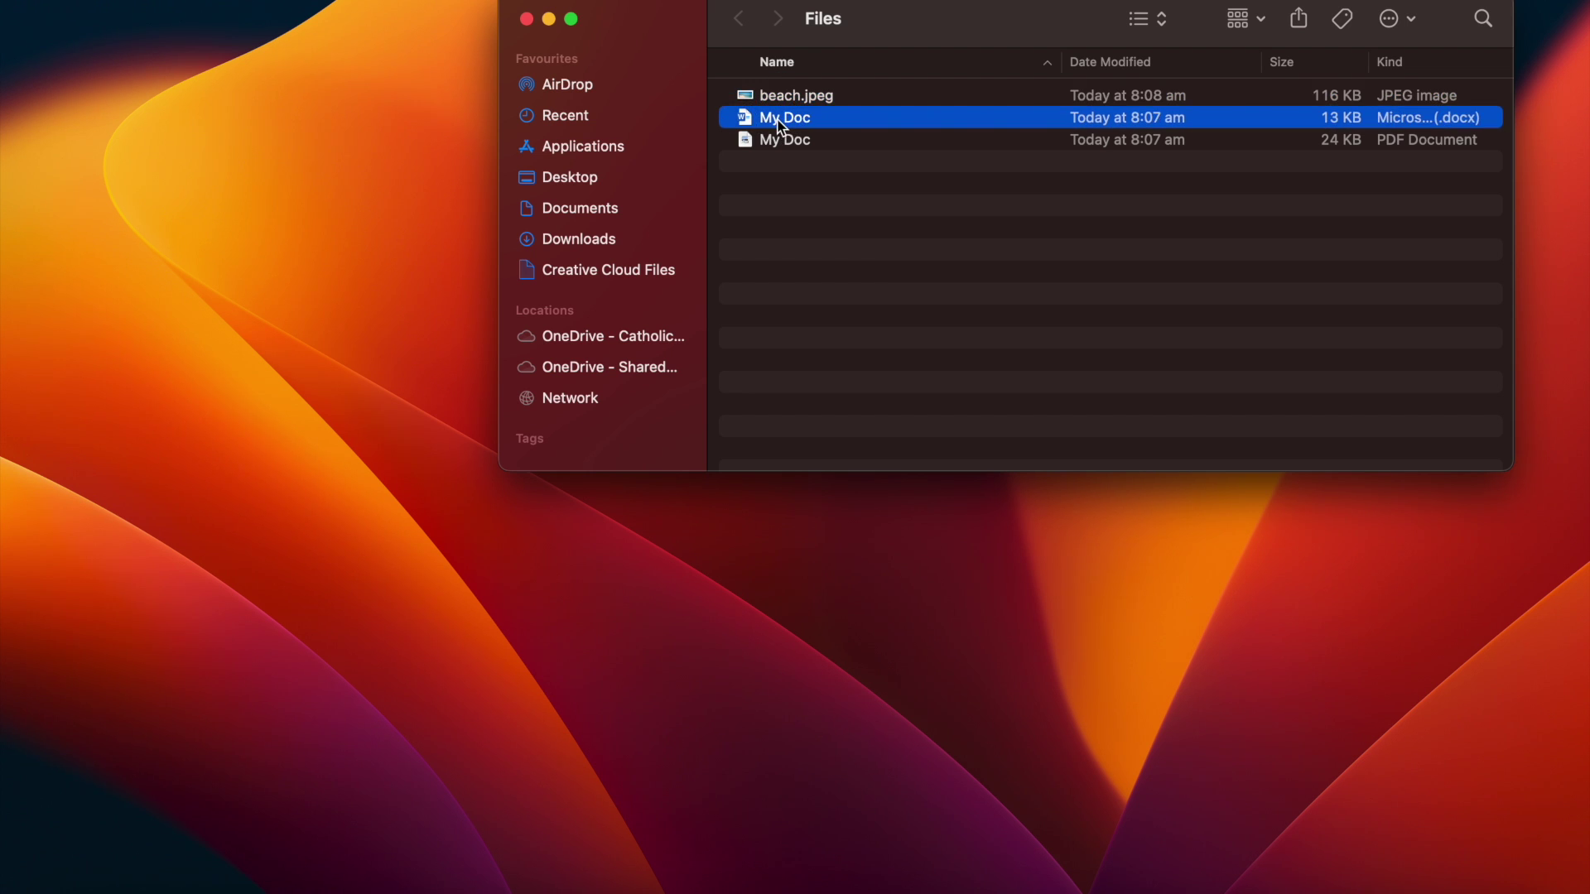
left_click(780, 142)
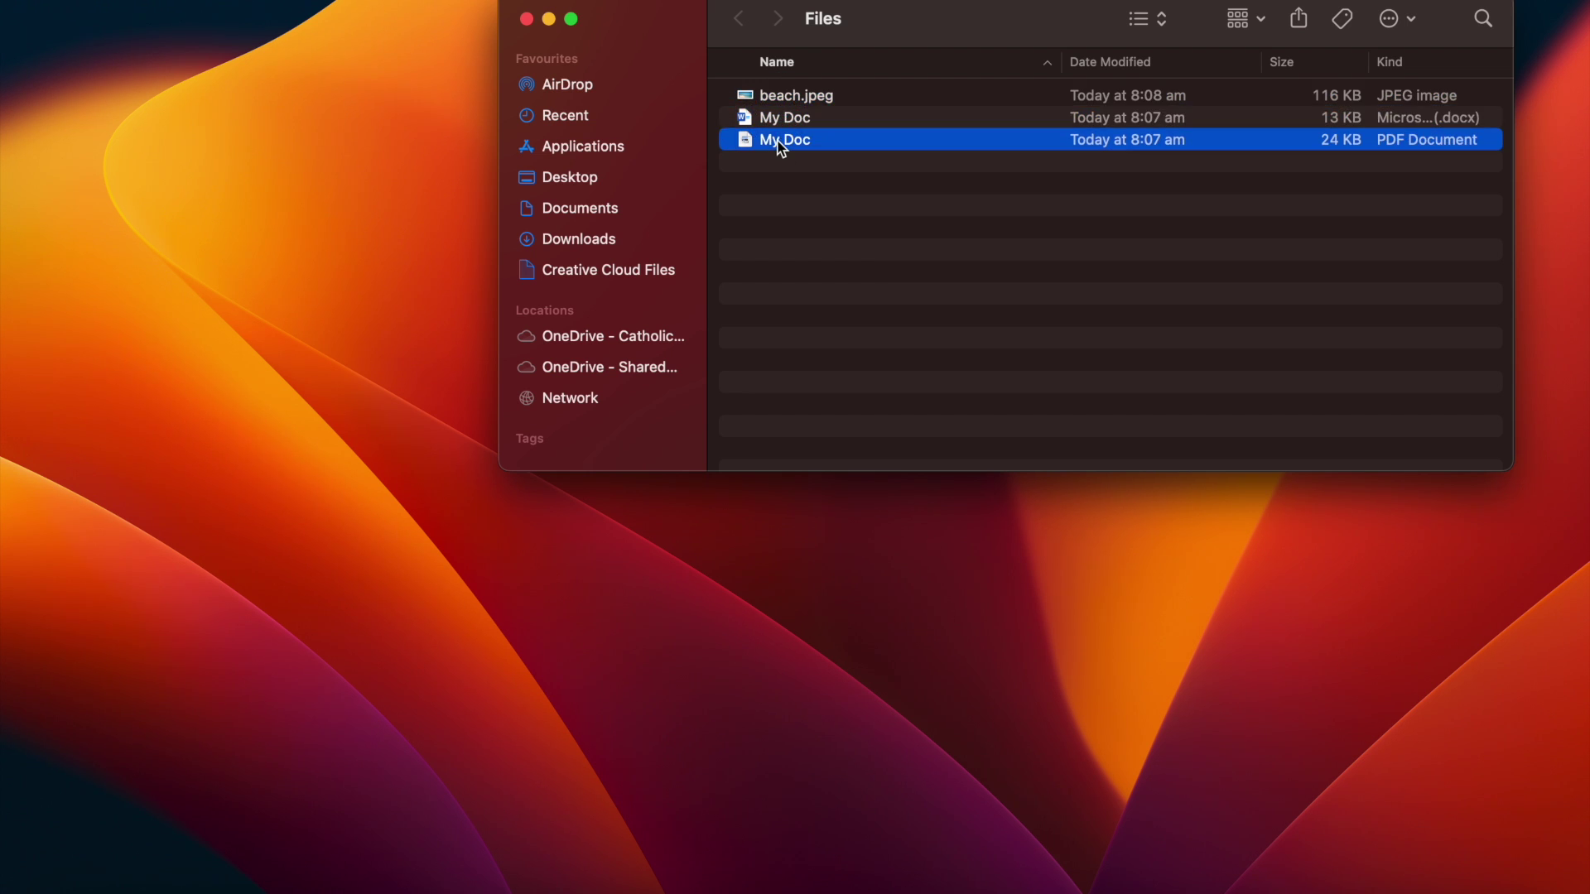
left_click(781, 101)
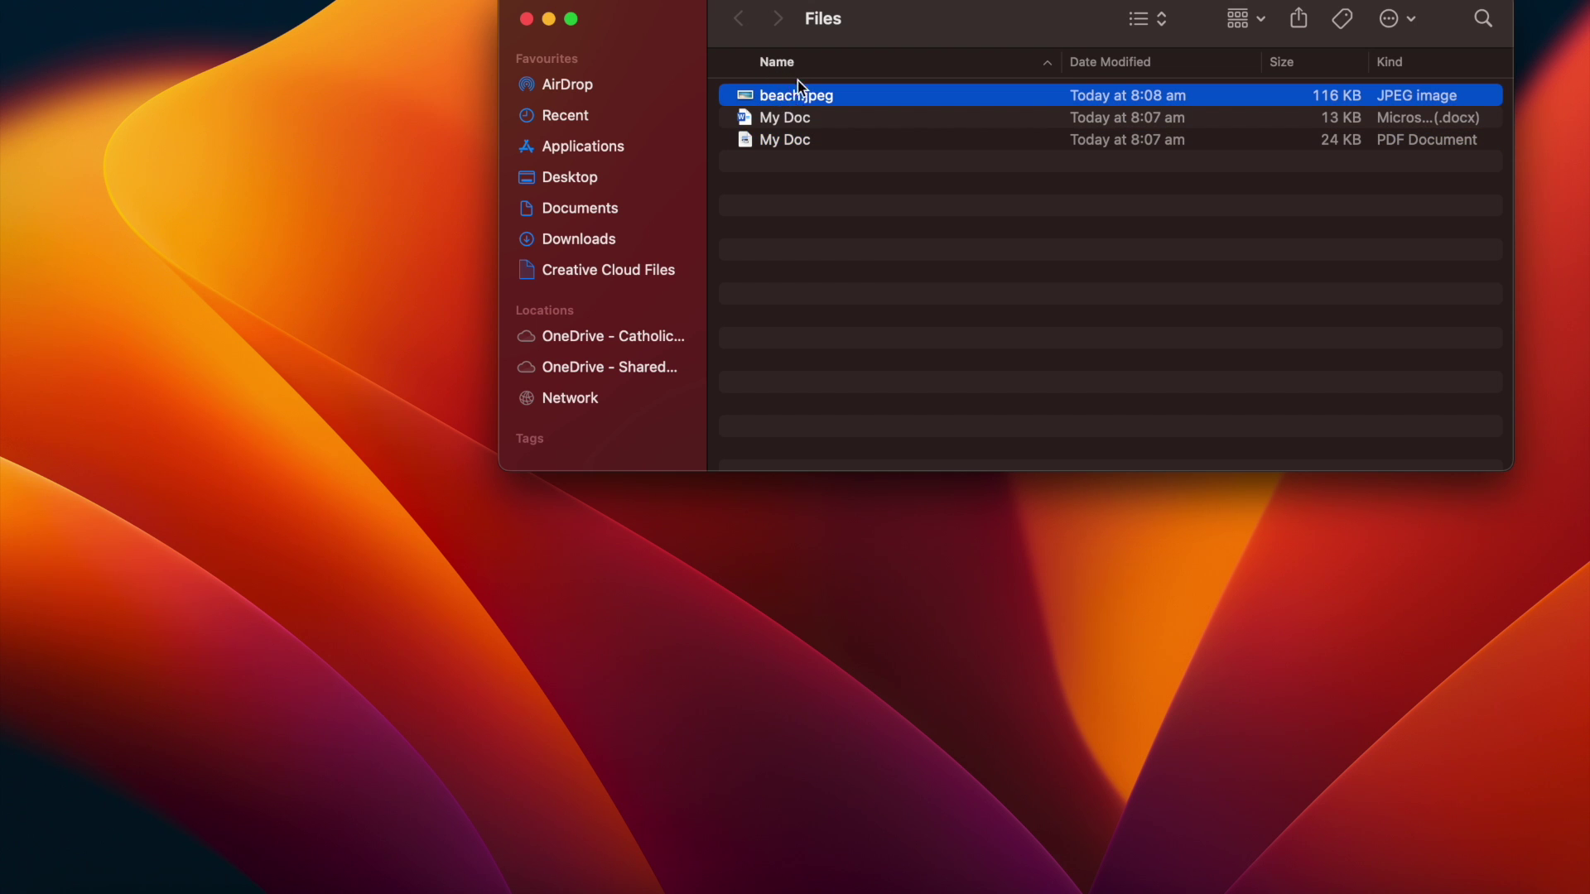
key("space")
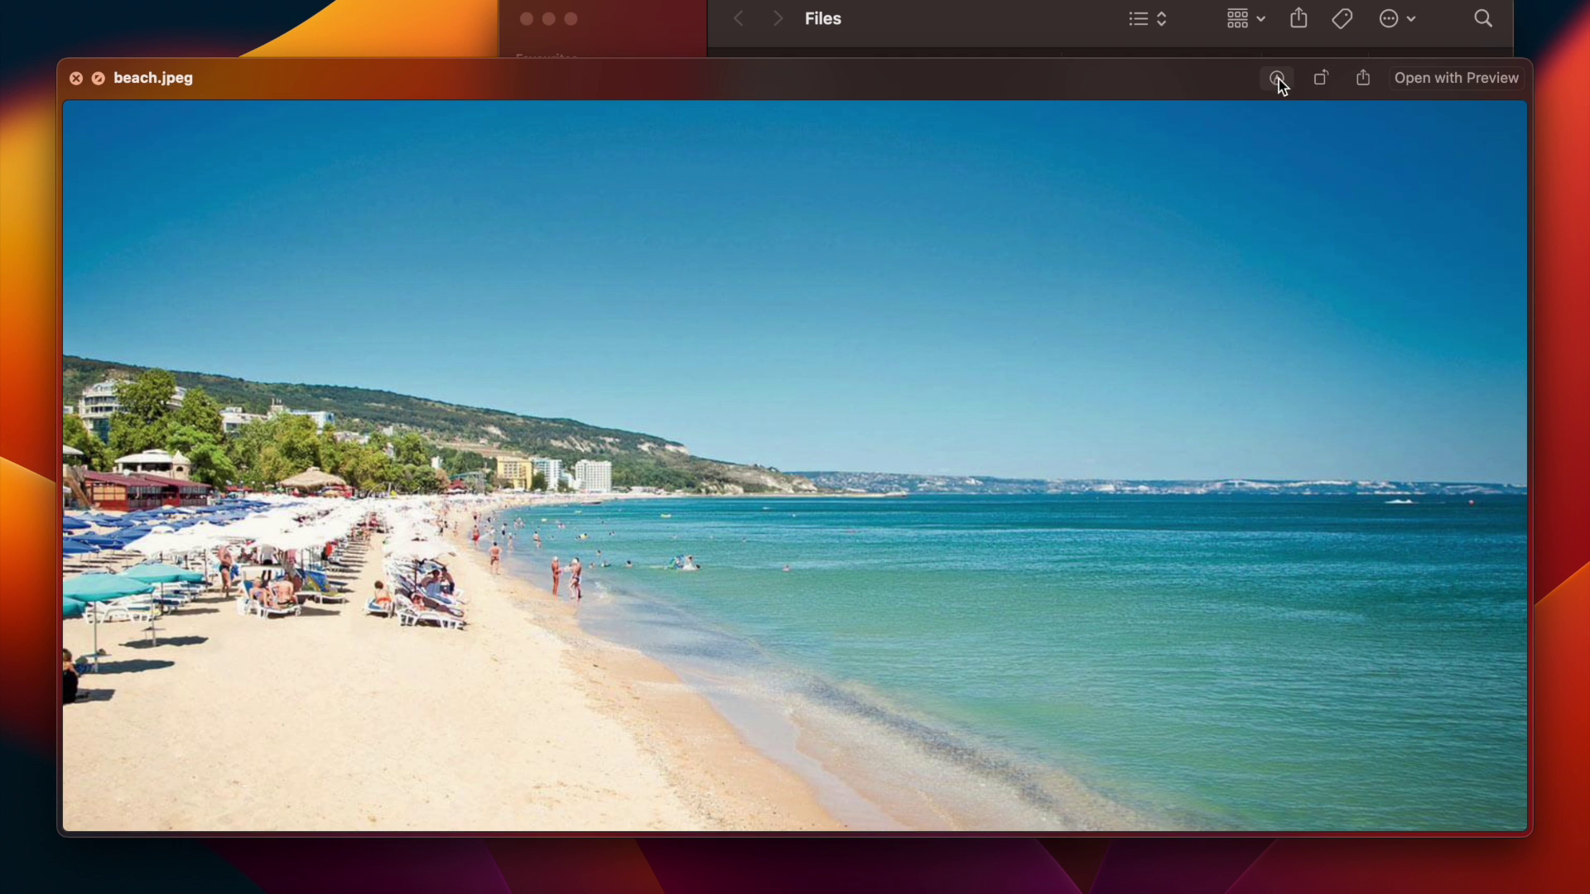
Rotate the beach photo through seven quarter turns, then close the preview.
left_click(1319, 83)
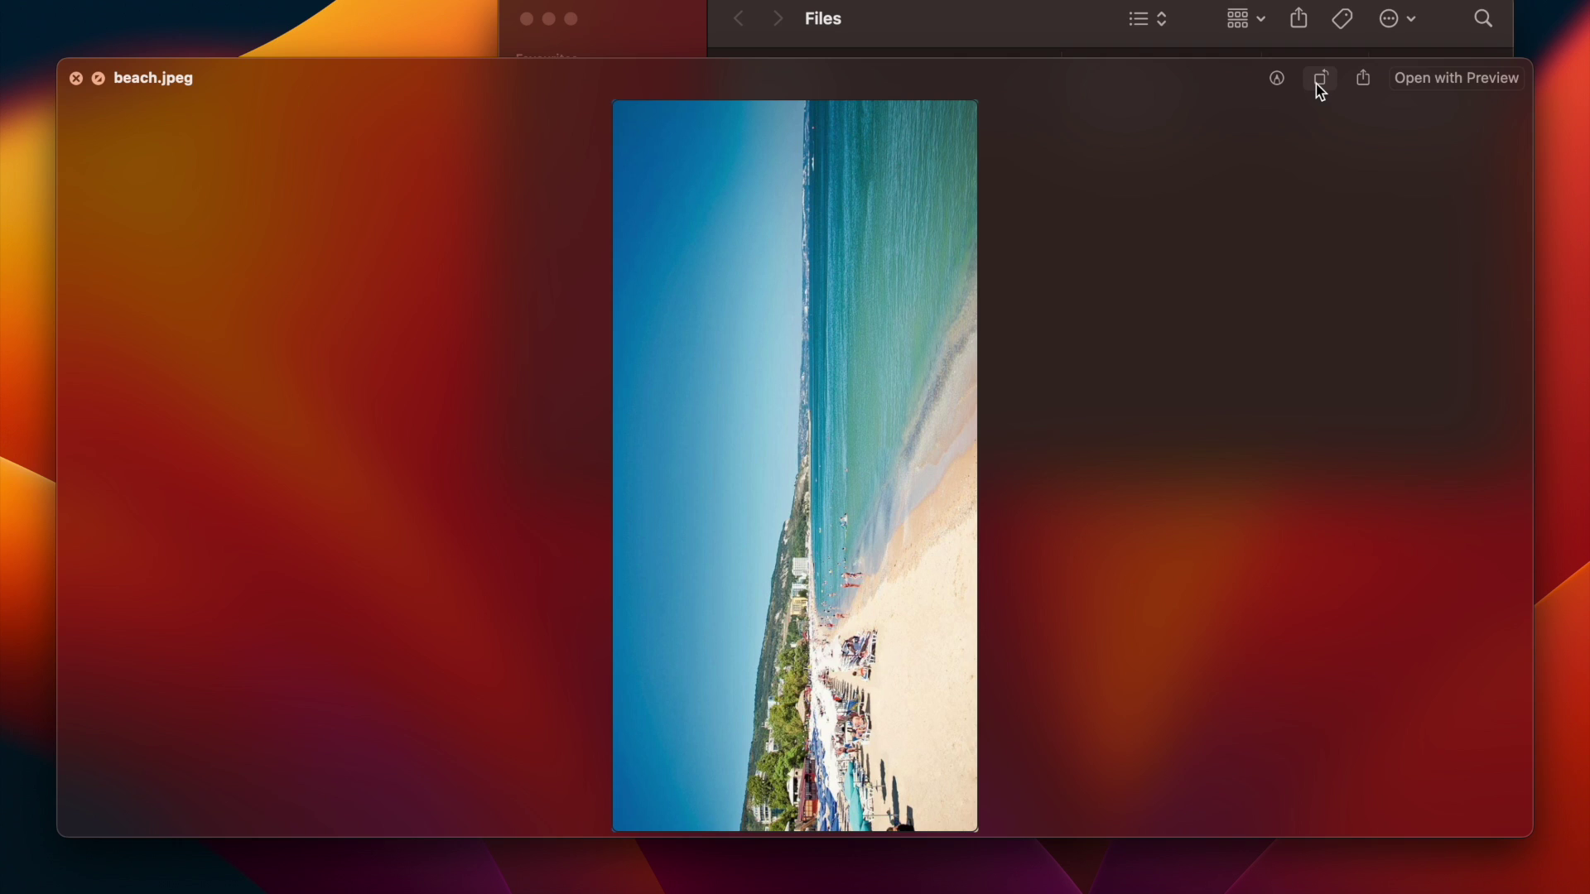
left_click(1319, 82)
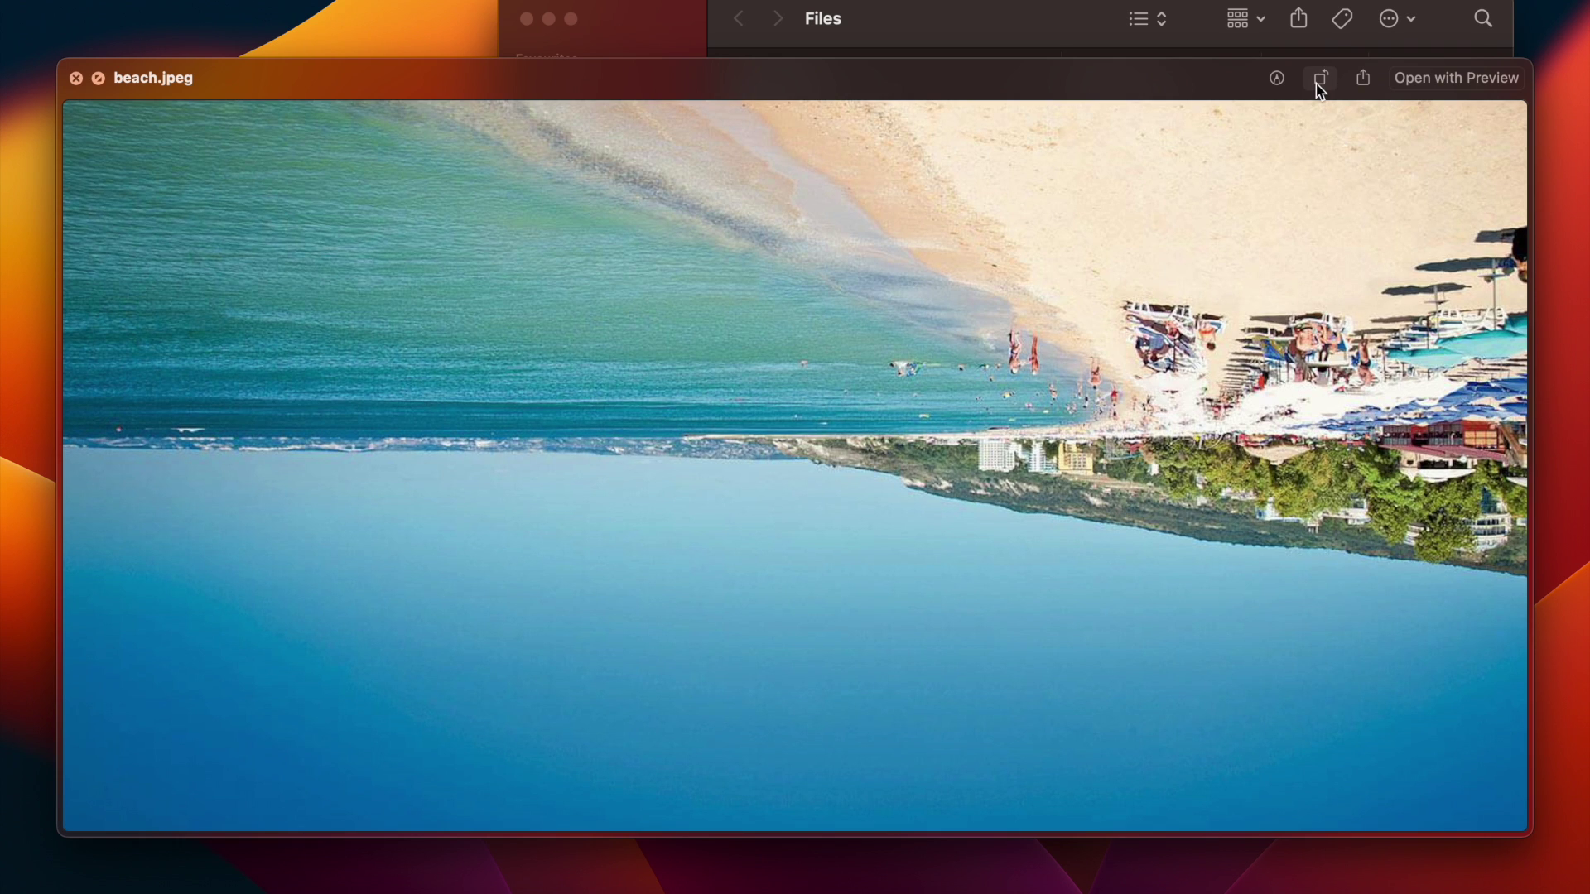
left_click(1316, 83)
left_click(1319, 83)
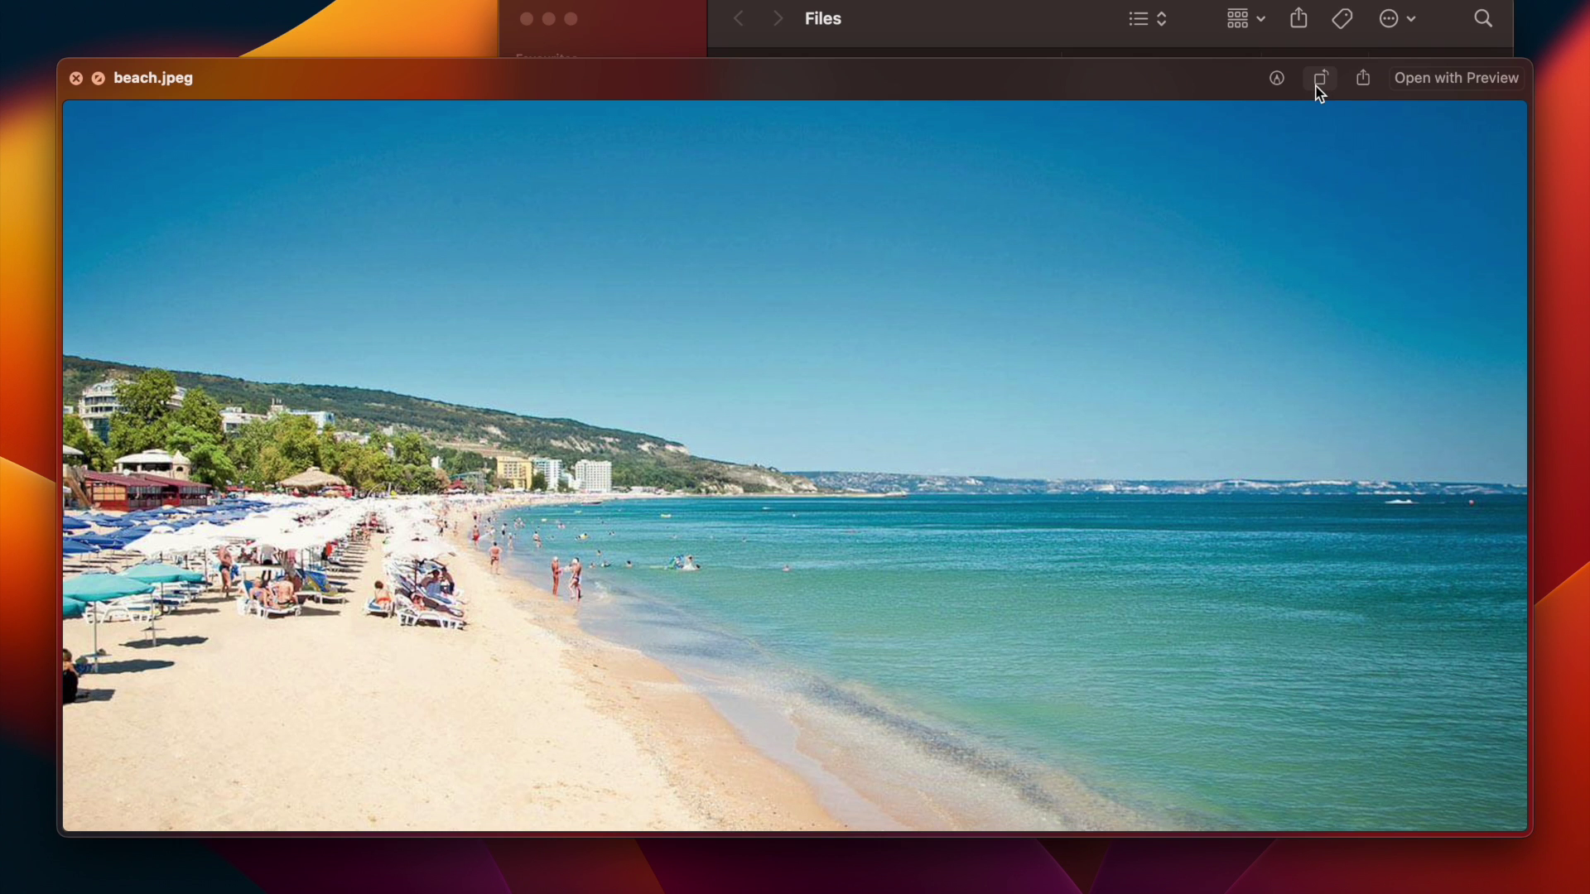
left_click(1319, 83)
left_click(1319, 83)
left_click(1319, 83)
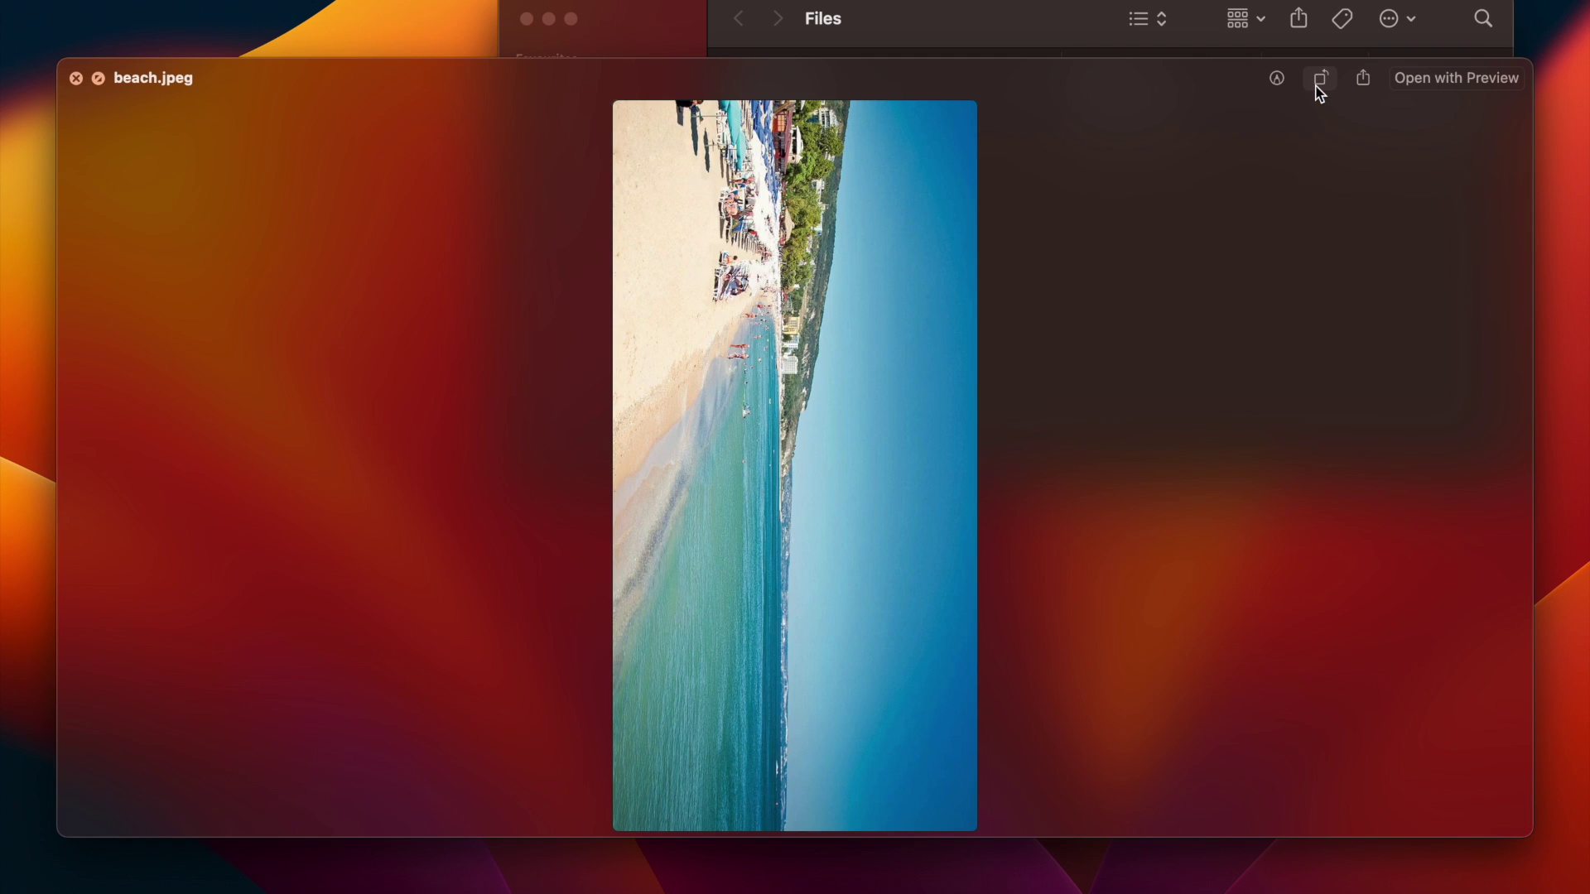
key("space")
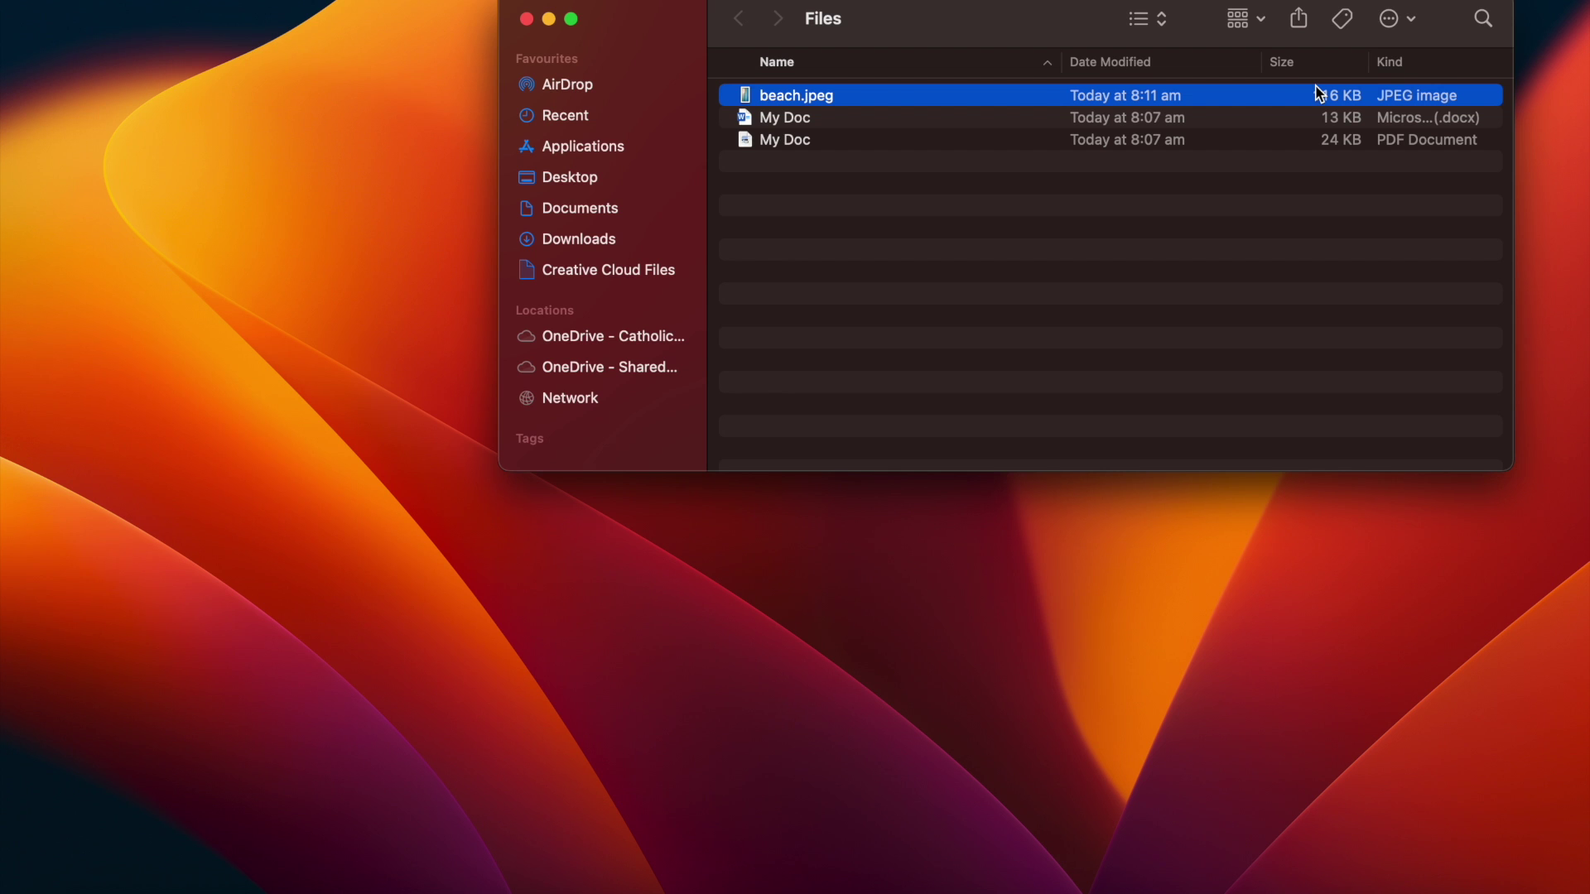
Reopen the beach photo preview, rotate it back to landscape, and close it.
key("space")
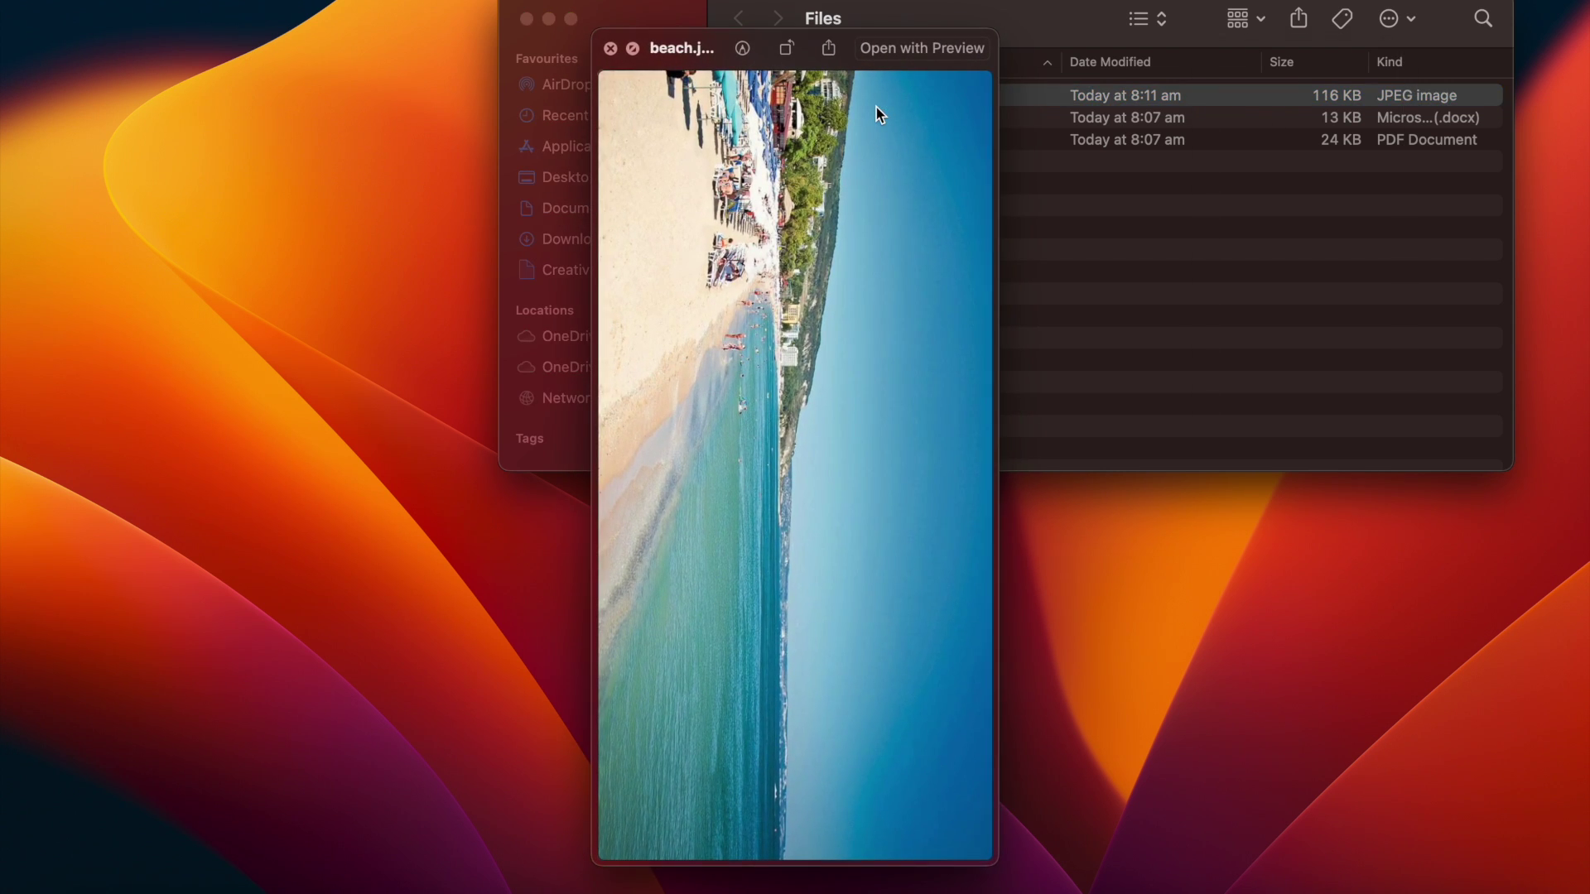
left_click(795, 55)
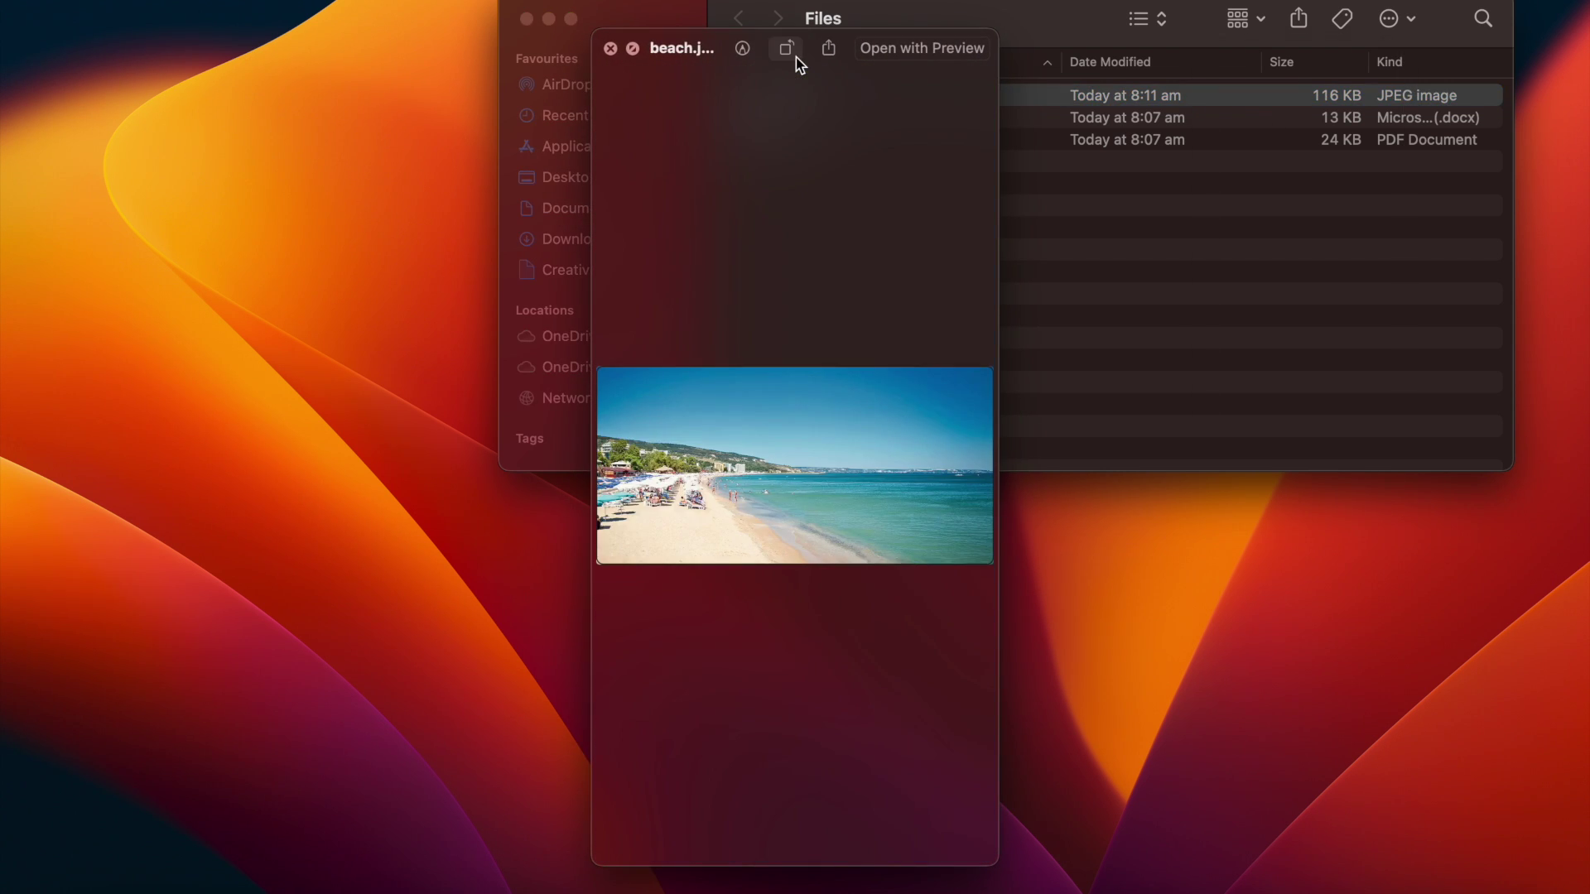
left_click(610, 48)
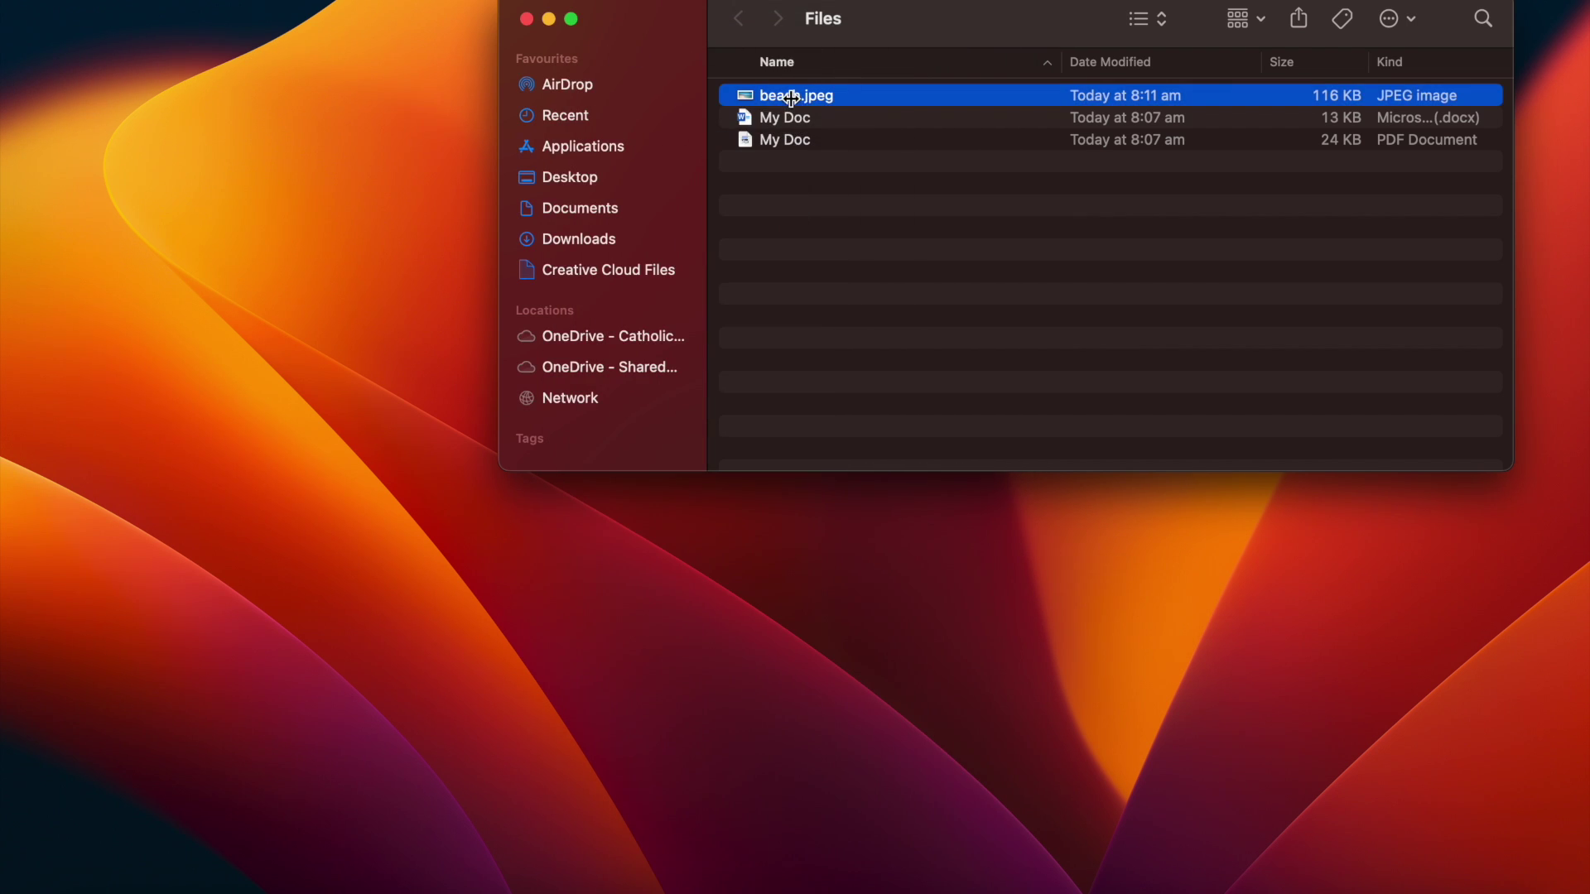
Draw a freehand Markup loop around the beach crowd, keep it with Done, and close the preview.
key("space")
left_click(1277, 78)
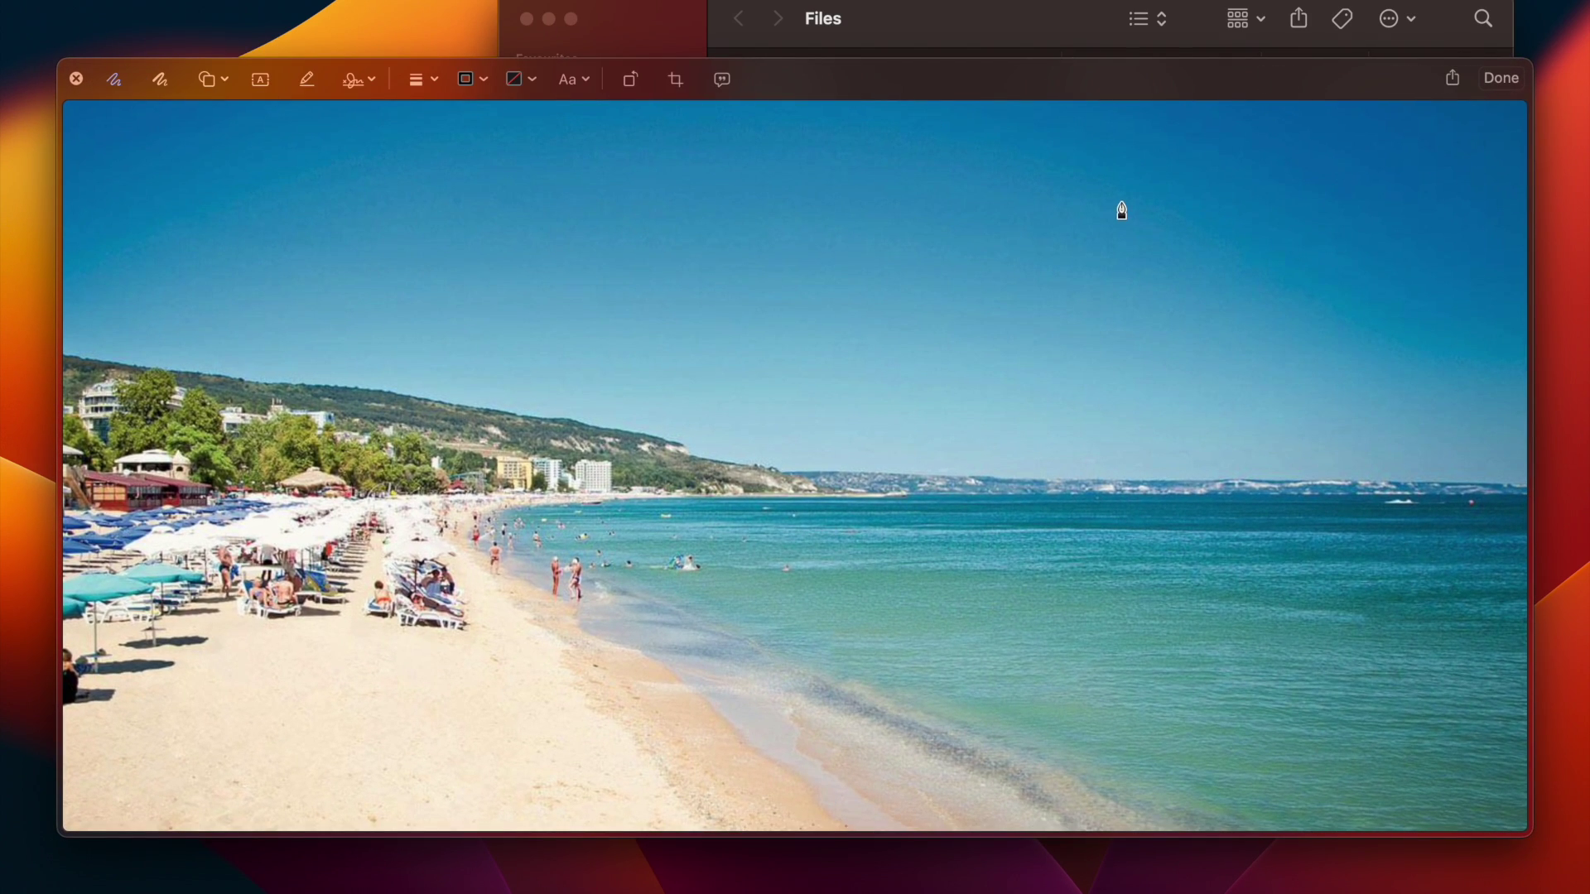
left_click(160, 79)
left_click_drag(493, 391, 448, 403)
mouse_move(420, 472)
left_mouse_down()
mouse_move(500, 361)
mouse_move(449, 399)
left_mouse_up()
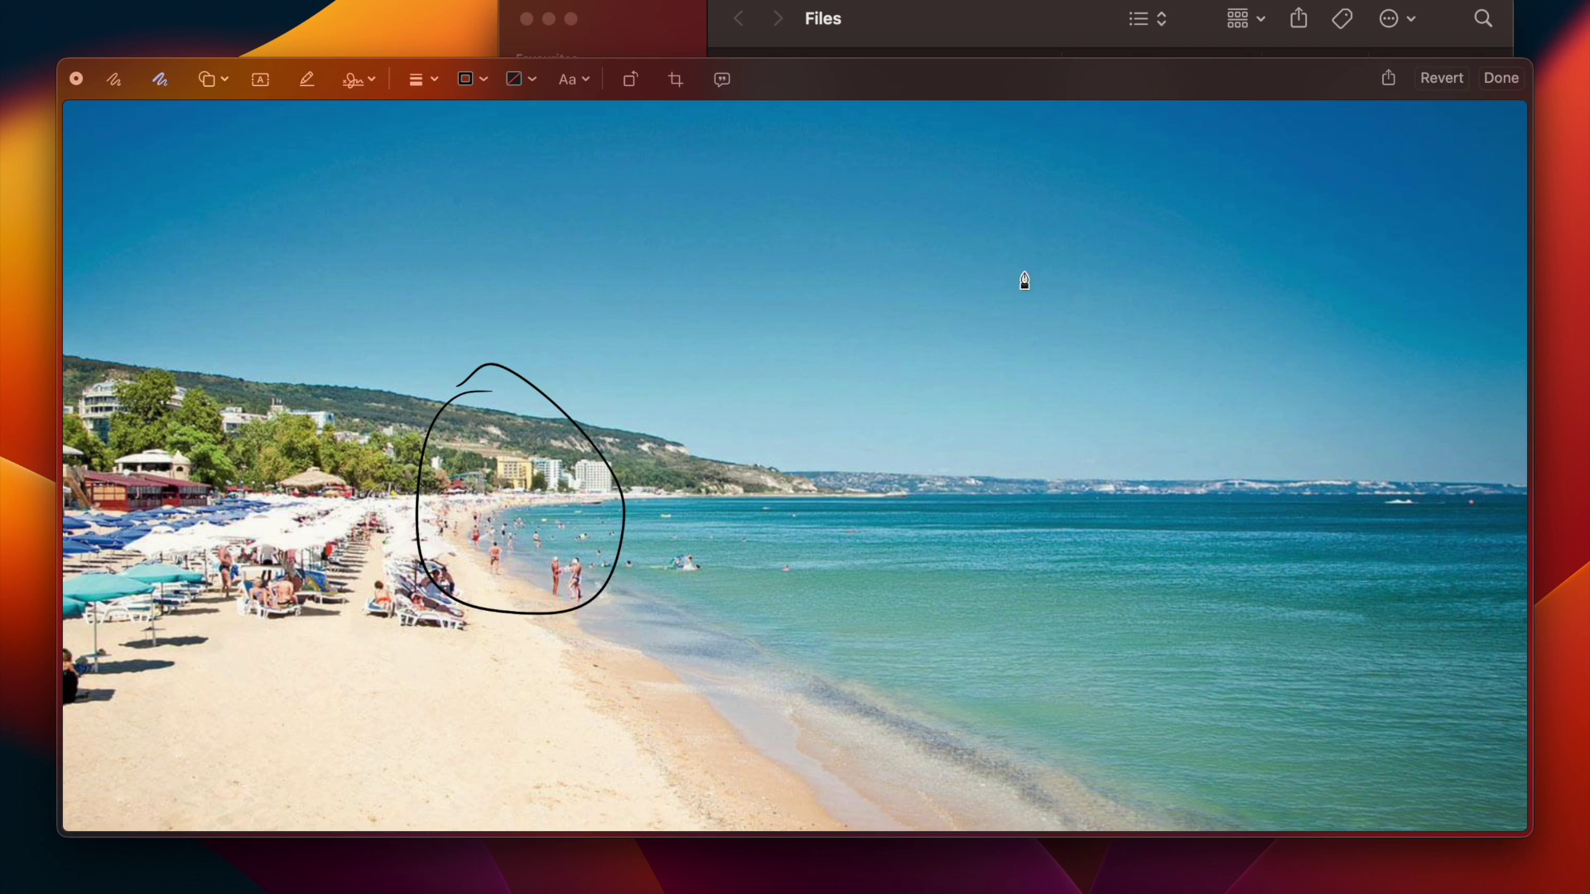
left_click(1497, 78)
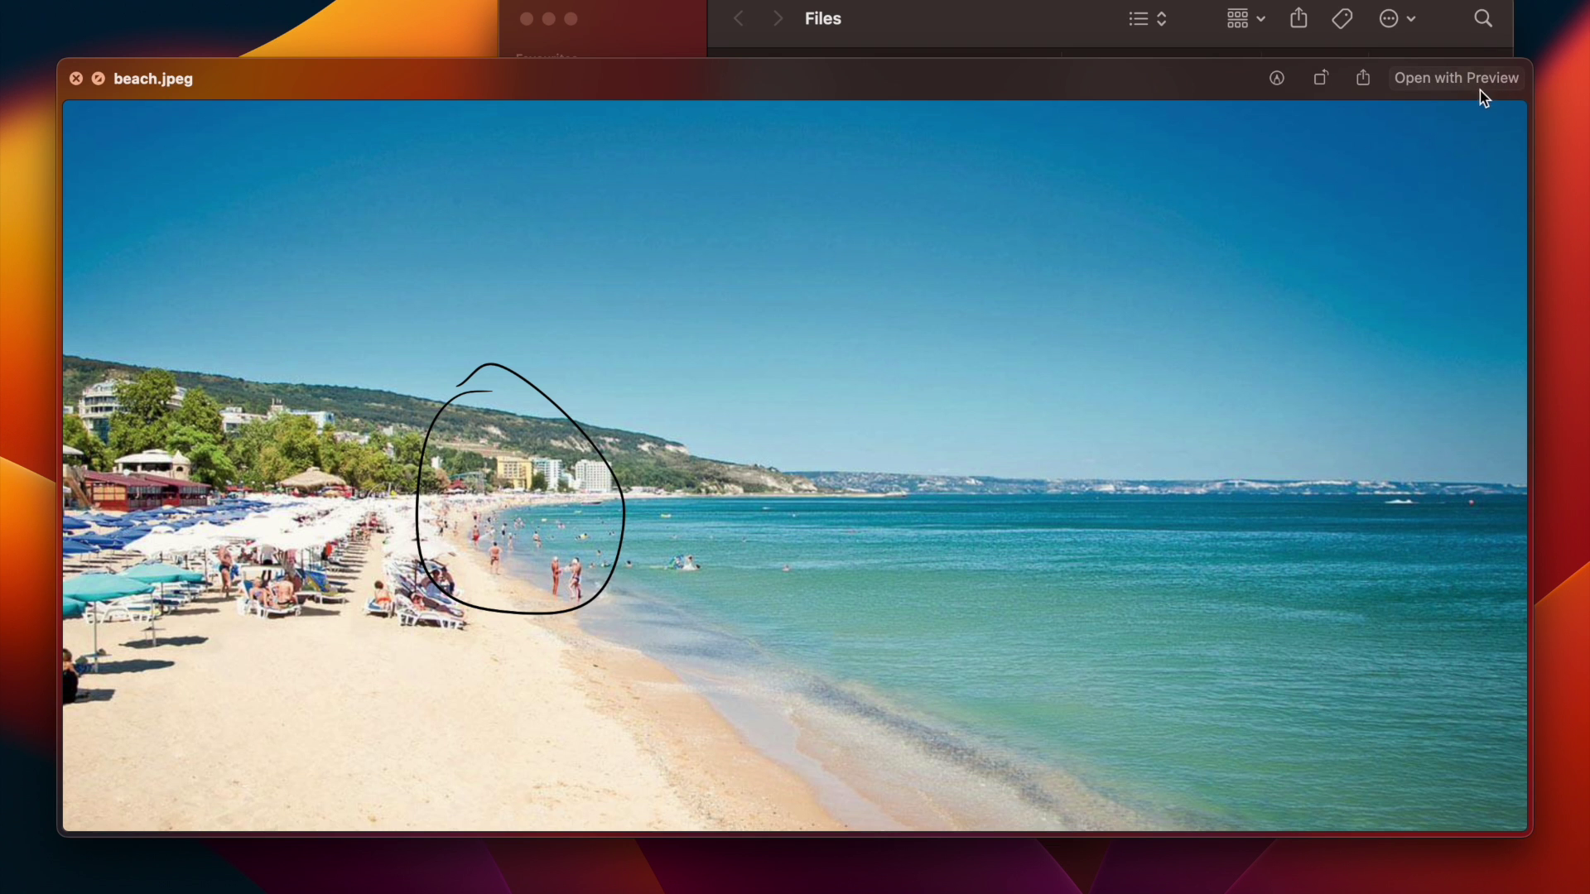
left_click(75, 78)
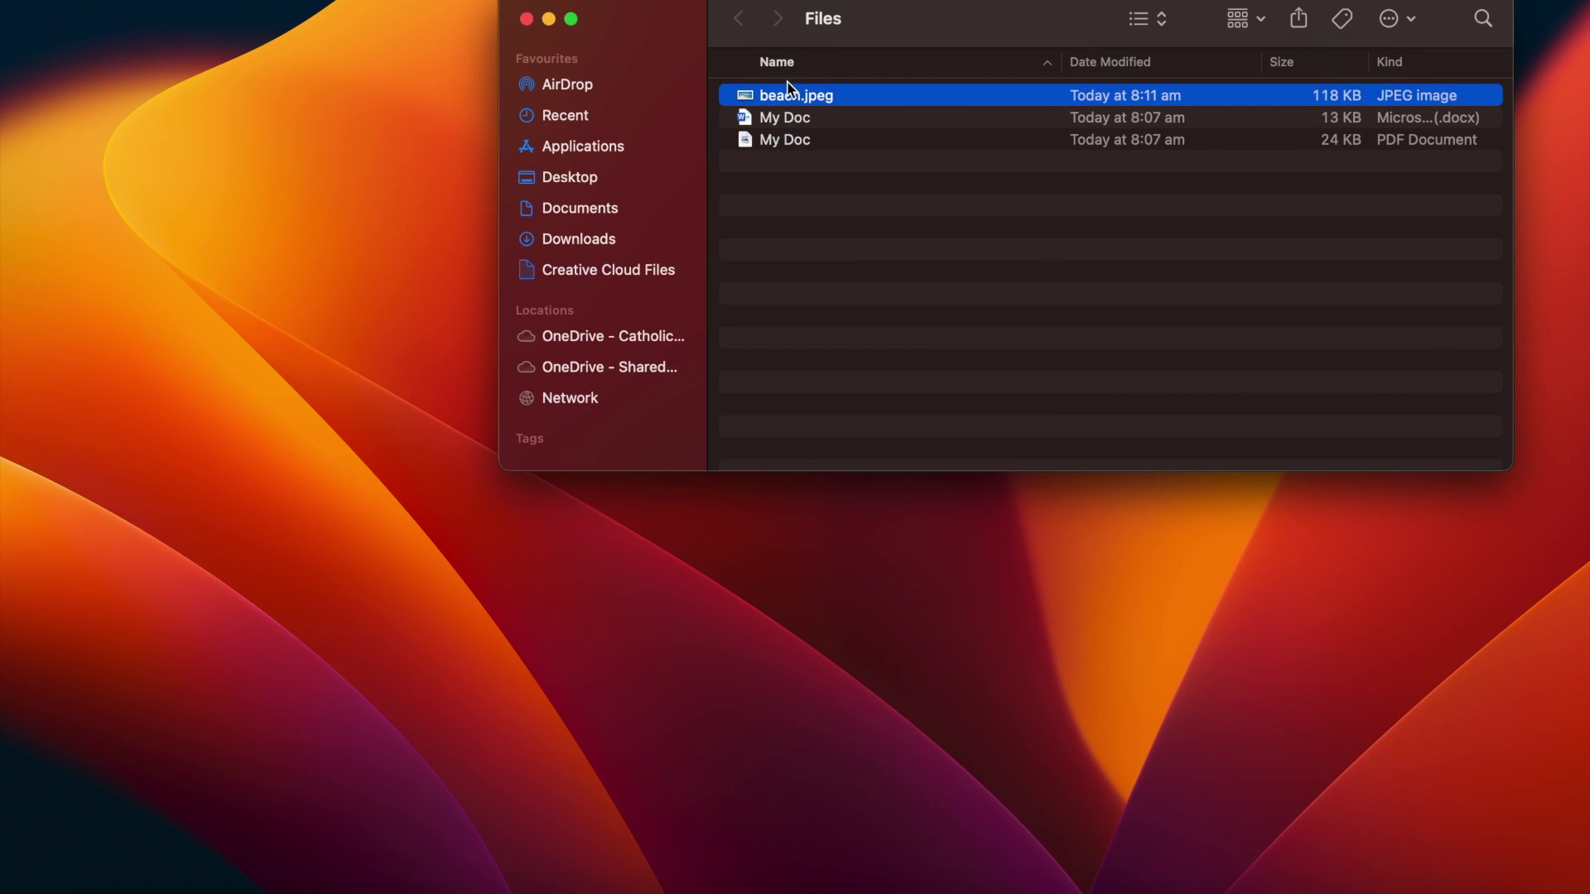
key("space")
key("space")
left_click(792, 141)
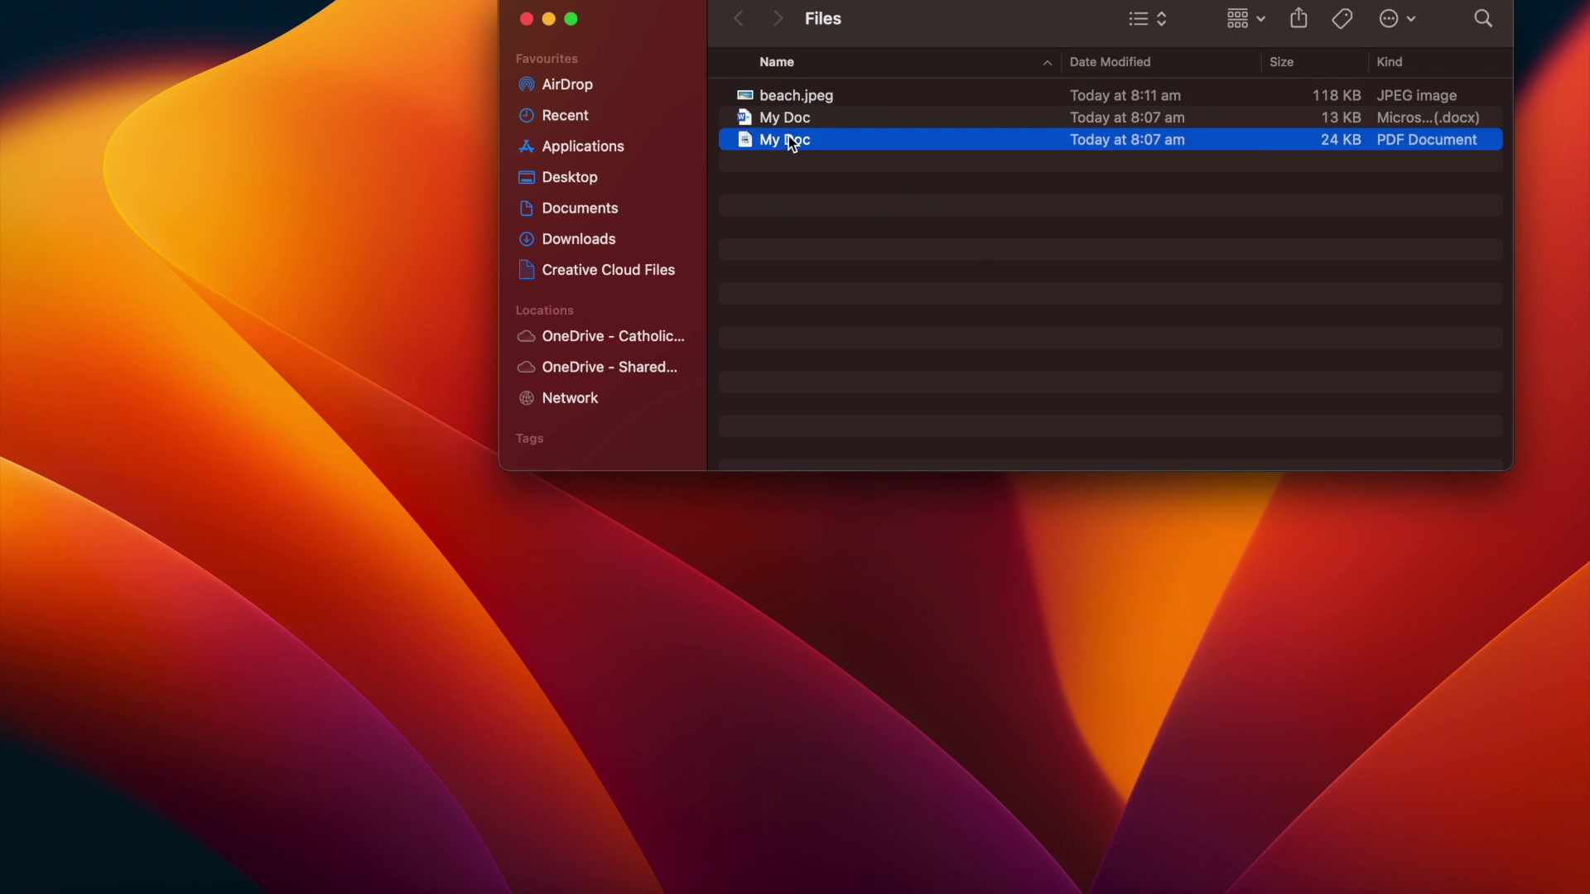
key("space")
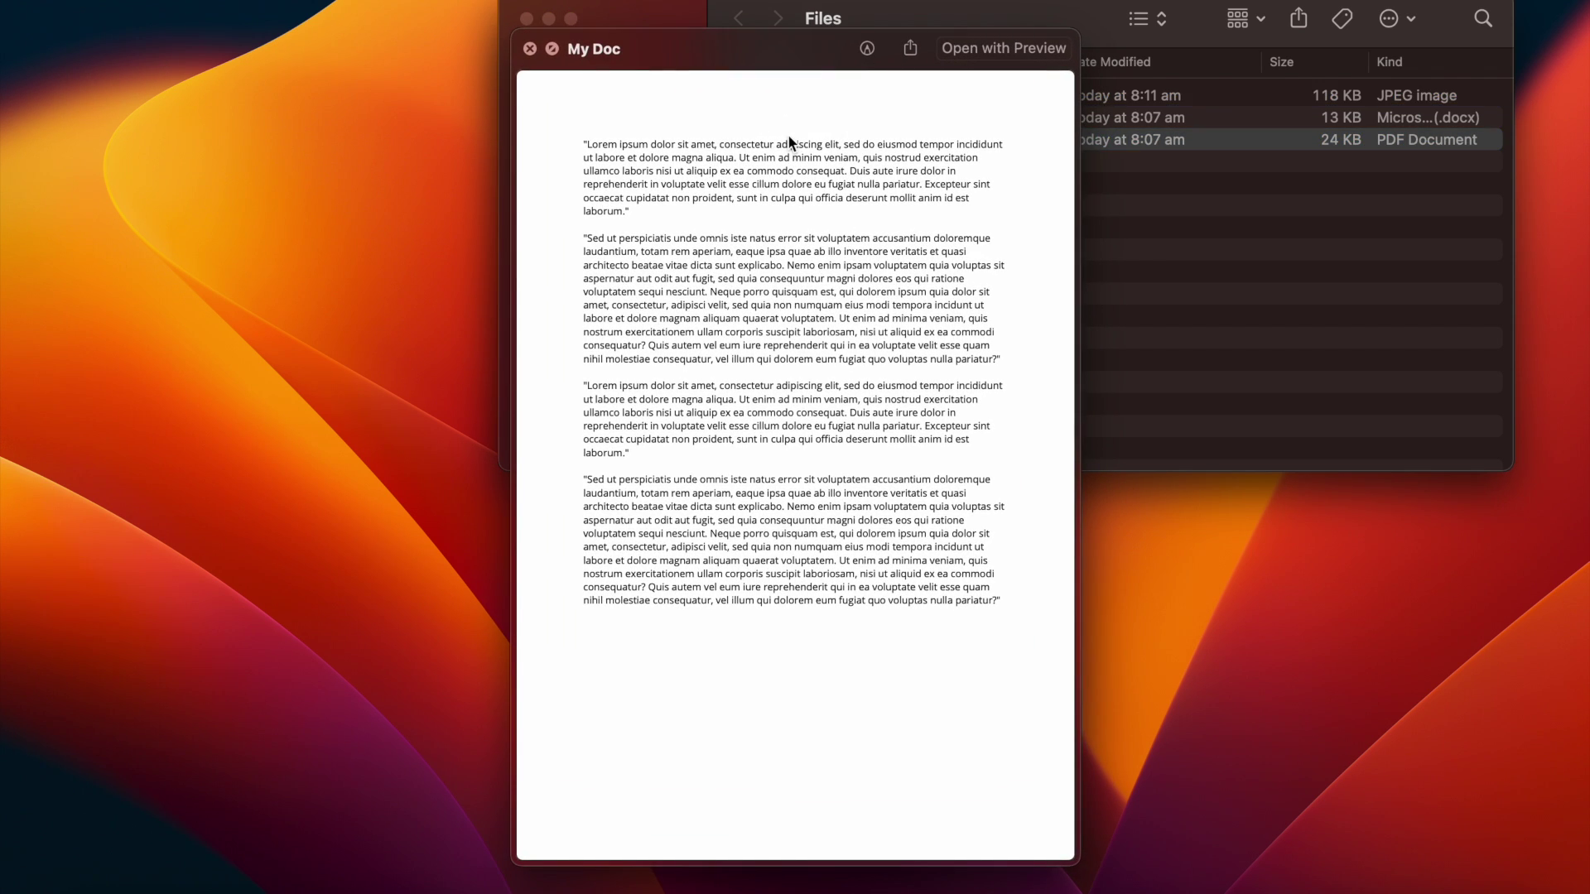
left_click(866, 50)
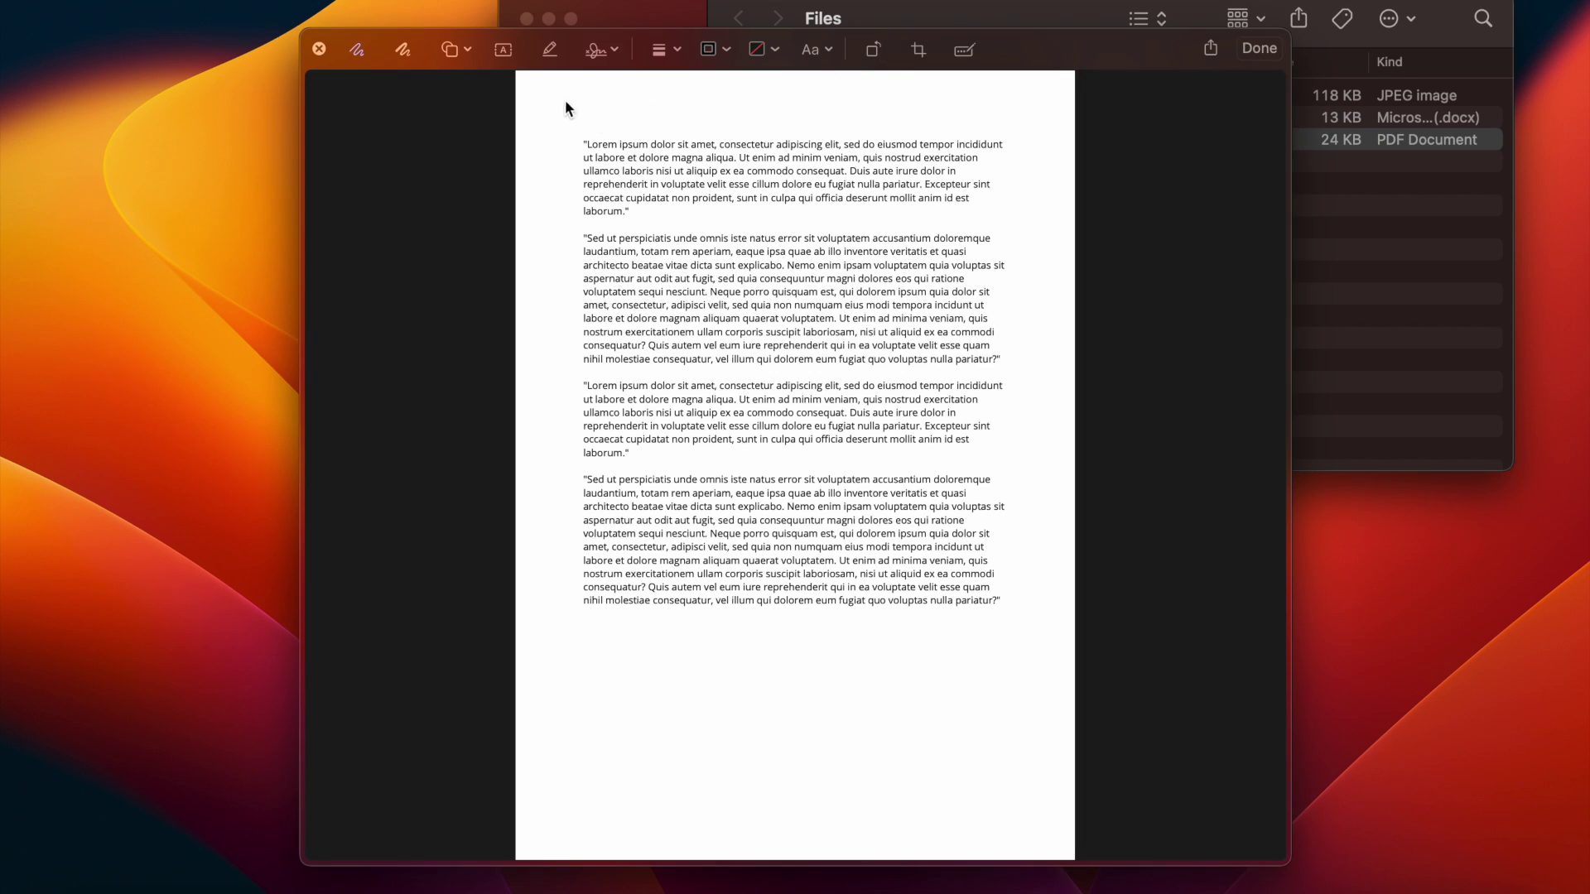
left_click(828, 53)
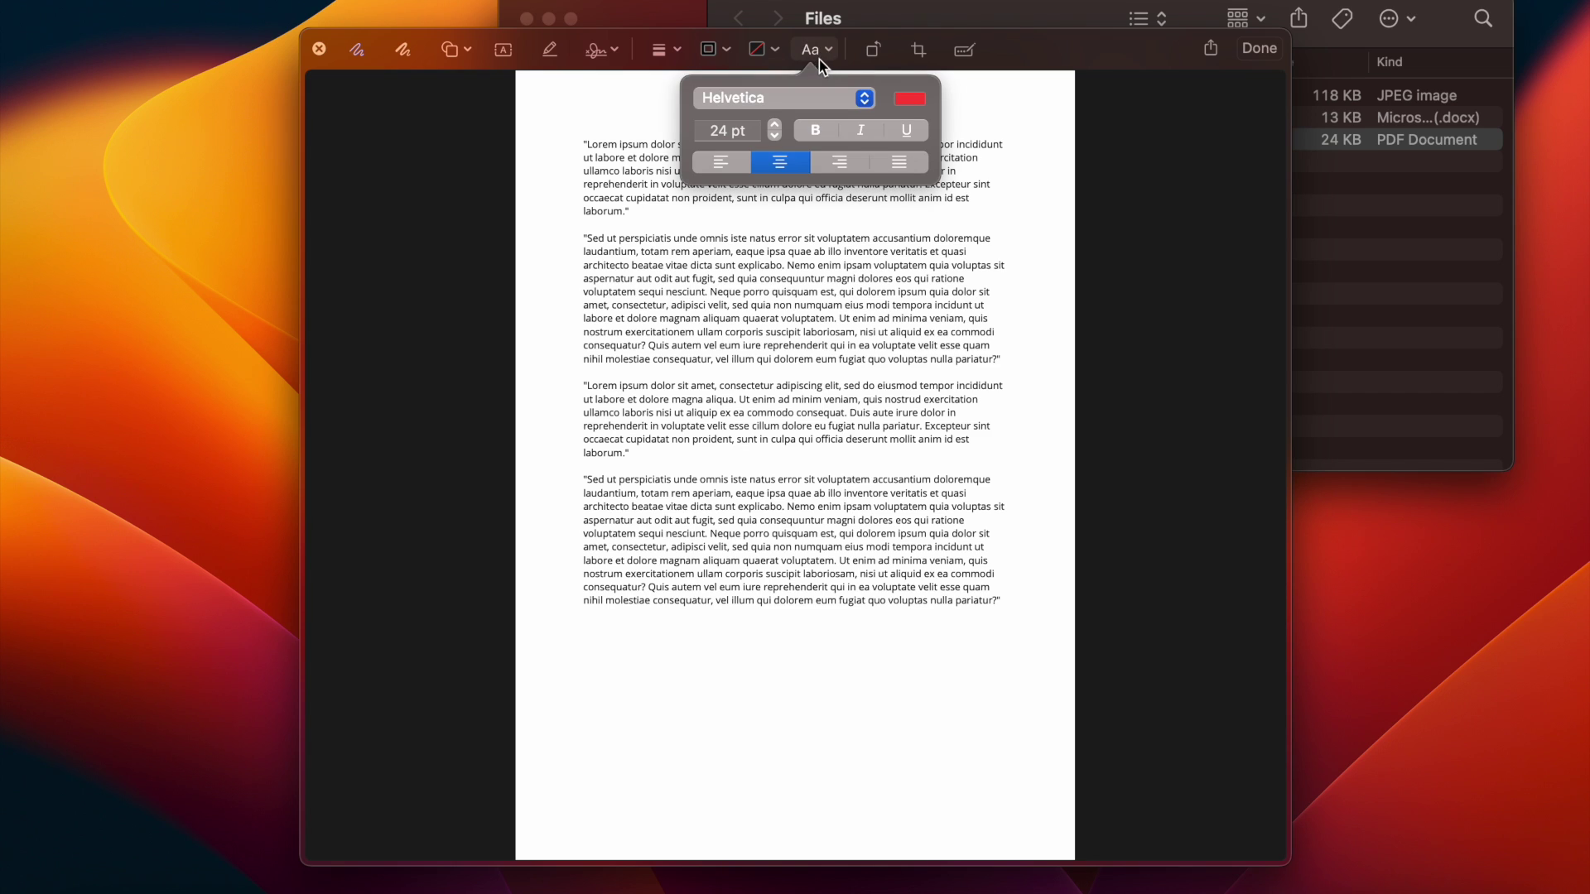
left_click(818, 57)
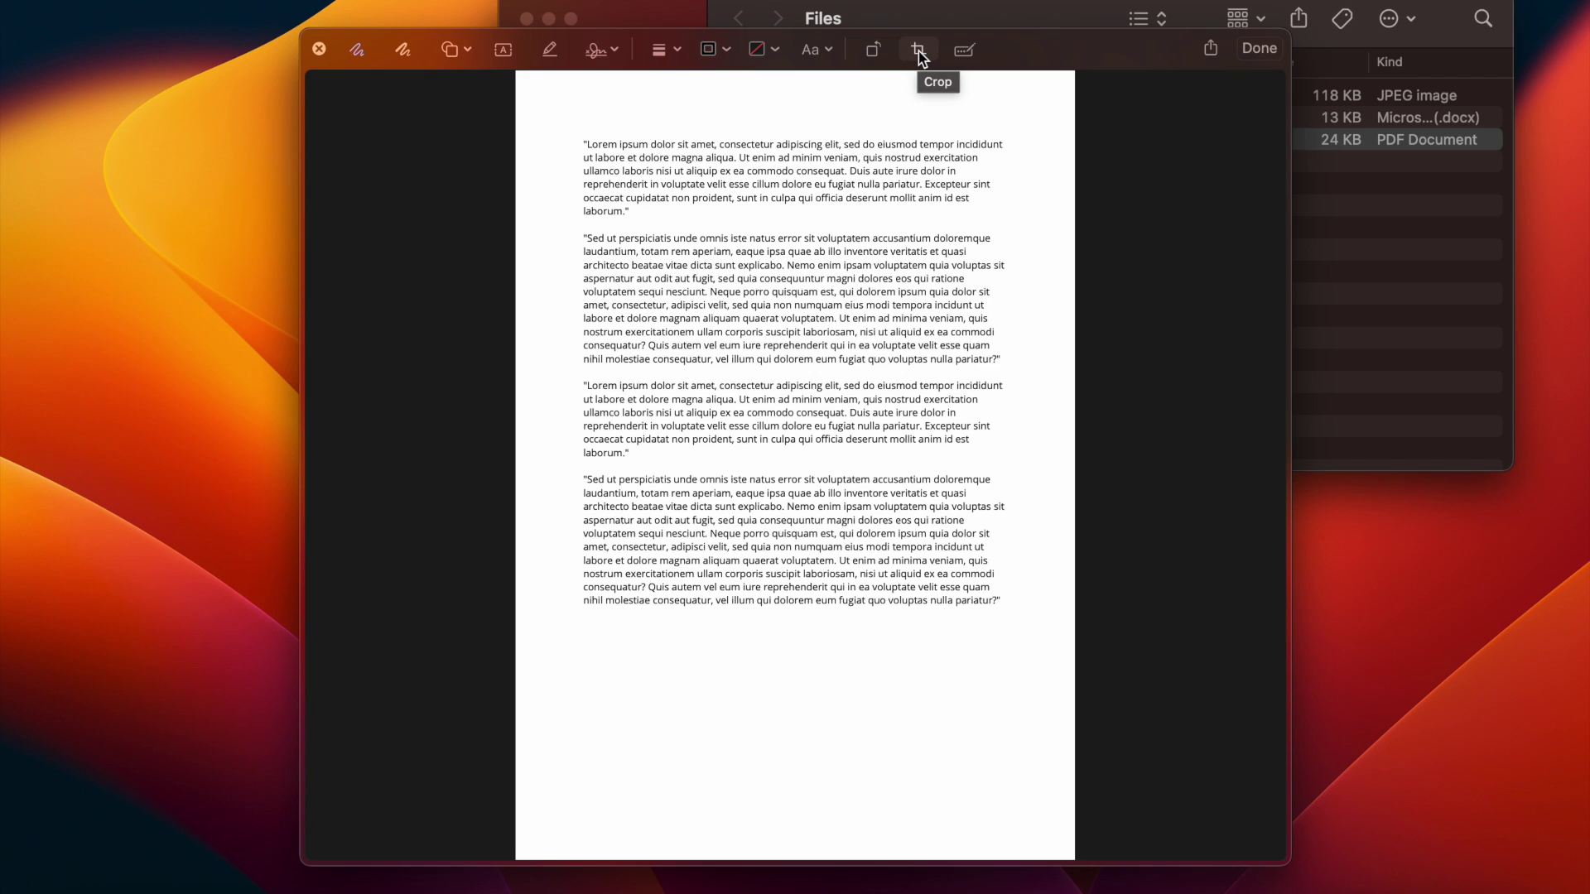
left_click(404, 51)
left_click_drag(584, 239, 701, 389)
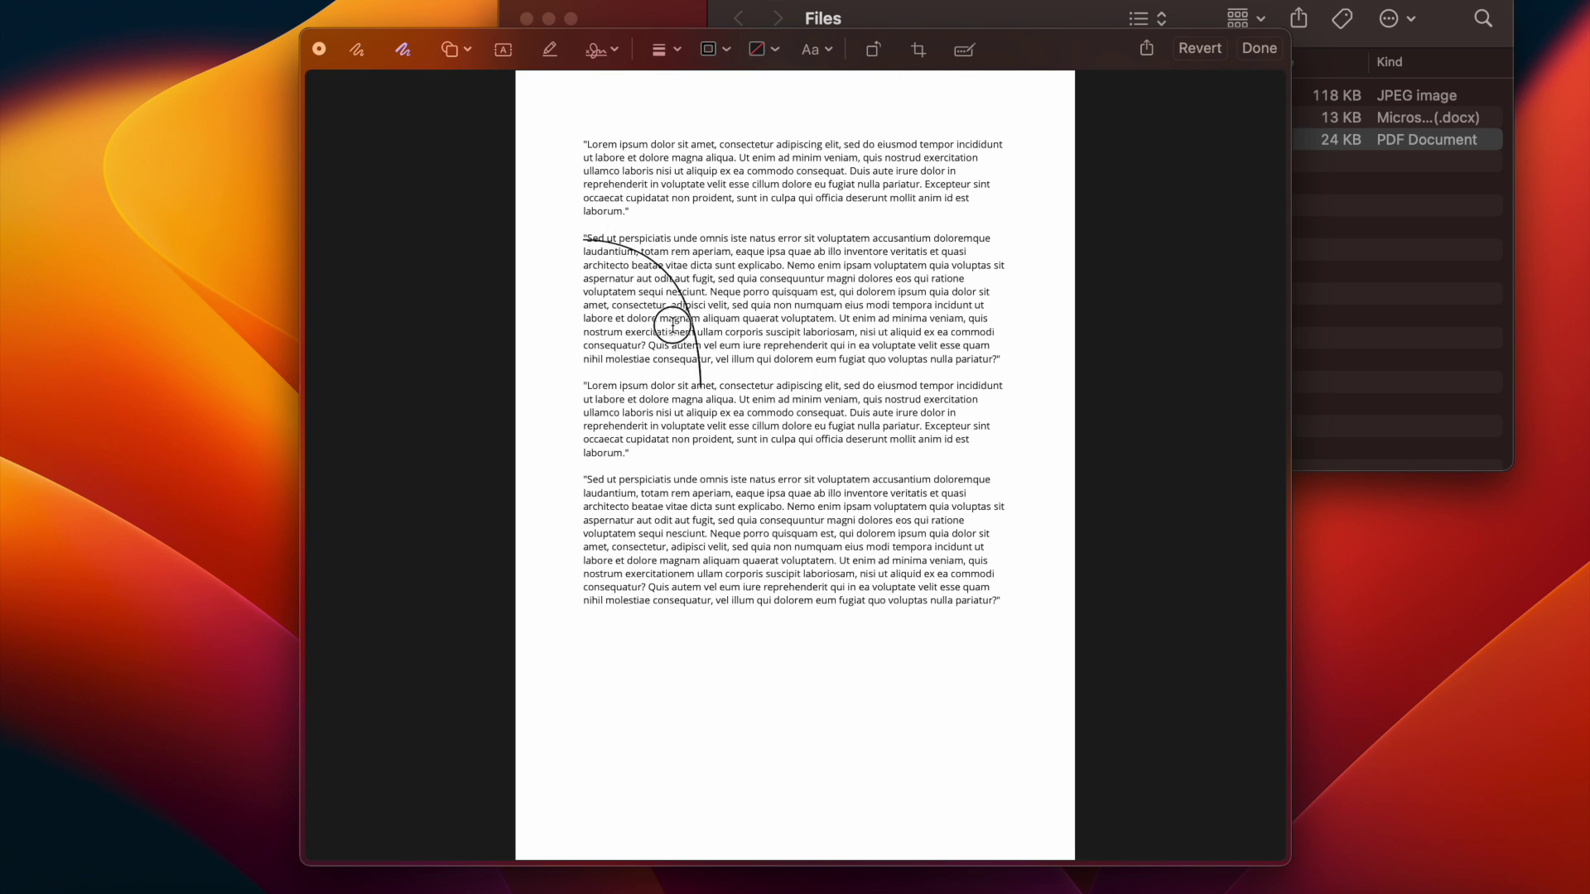
mouse_move(673, 325)
left_mouse_down()
mouse_move(688, 429)
mouse_move(727, 289)
left_mouse_up()
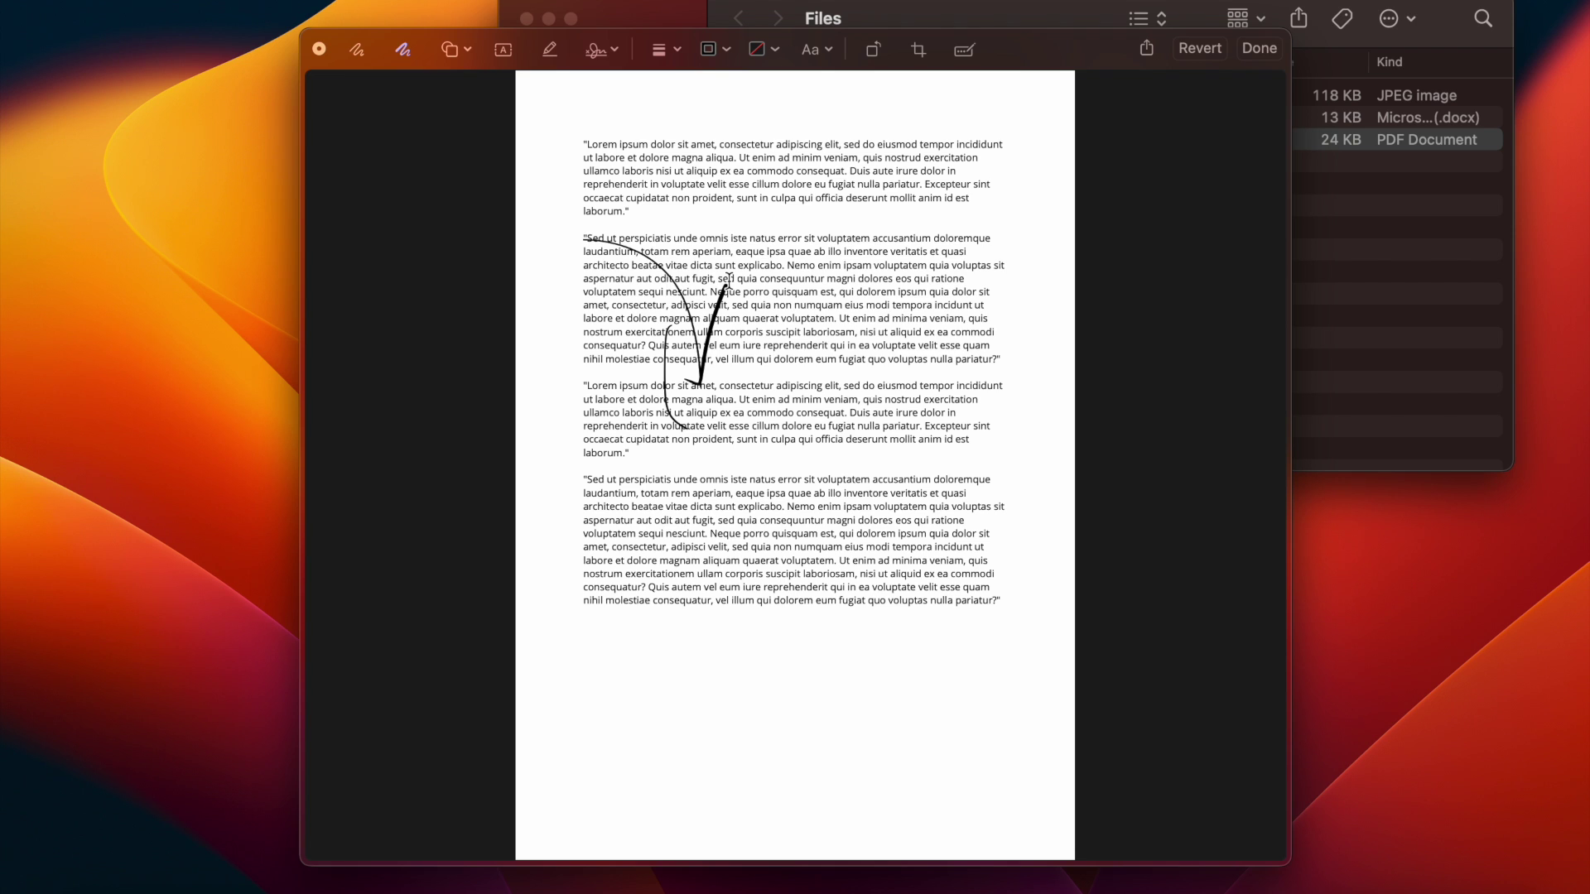
left_click(1200, 48)
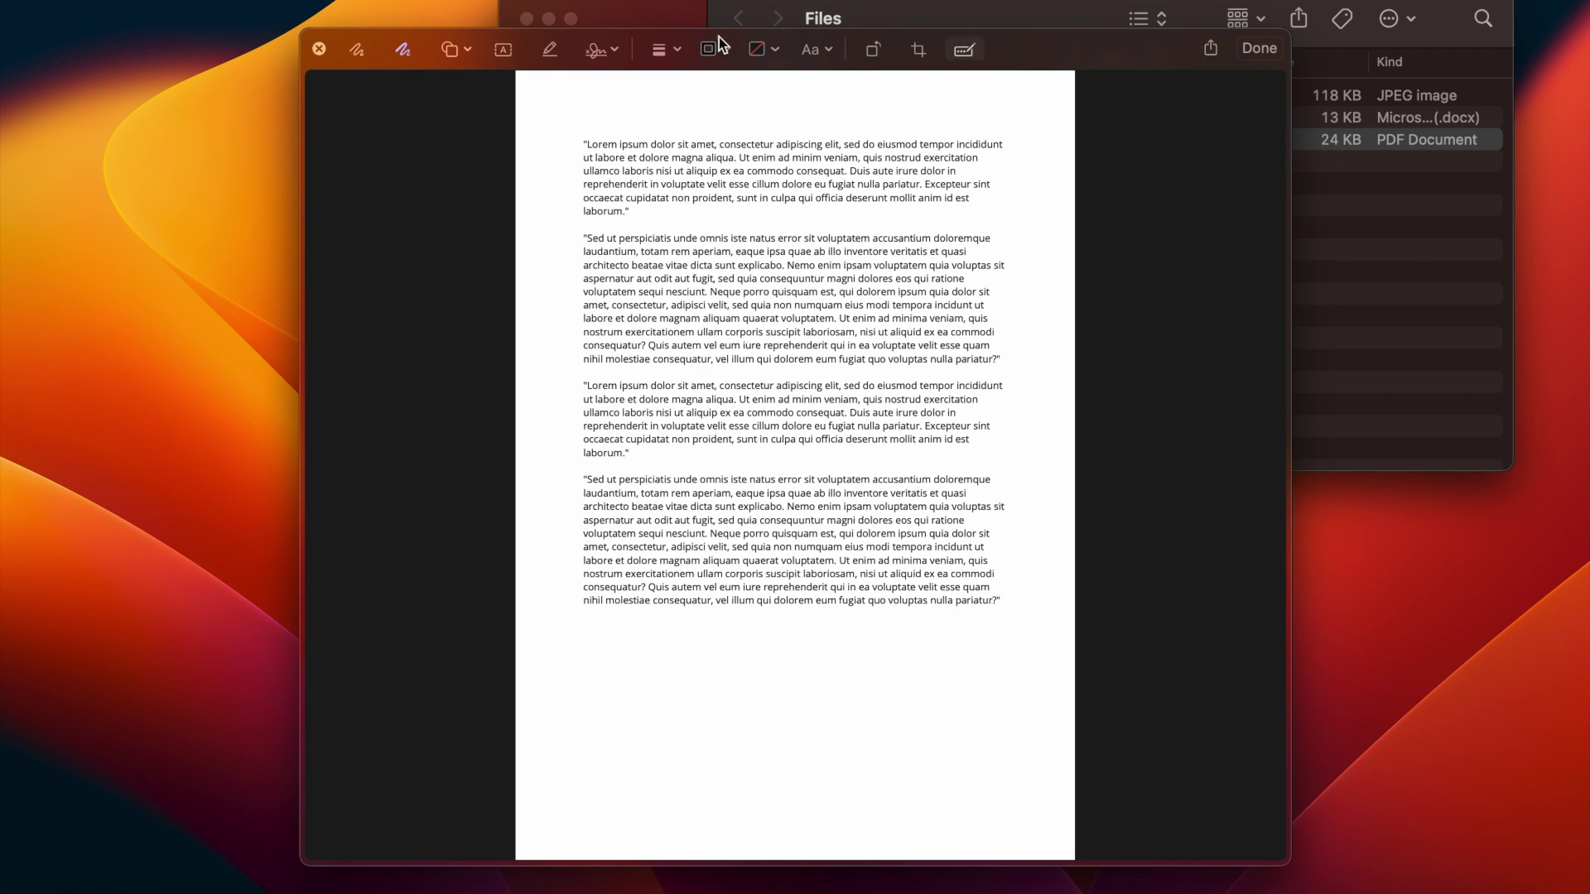
left_click(317, 49)
left_click(812, 124)
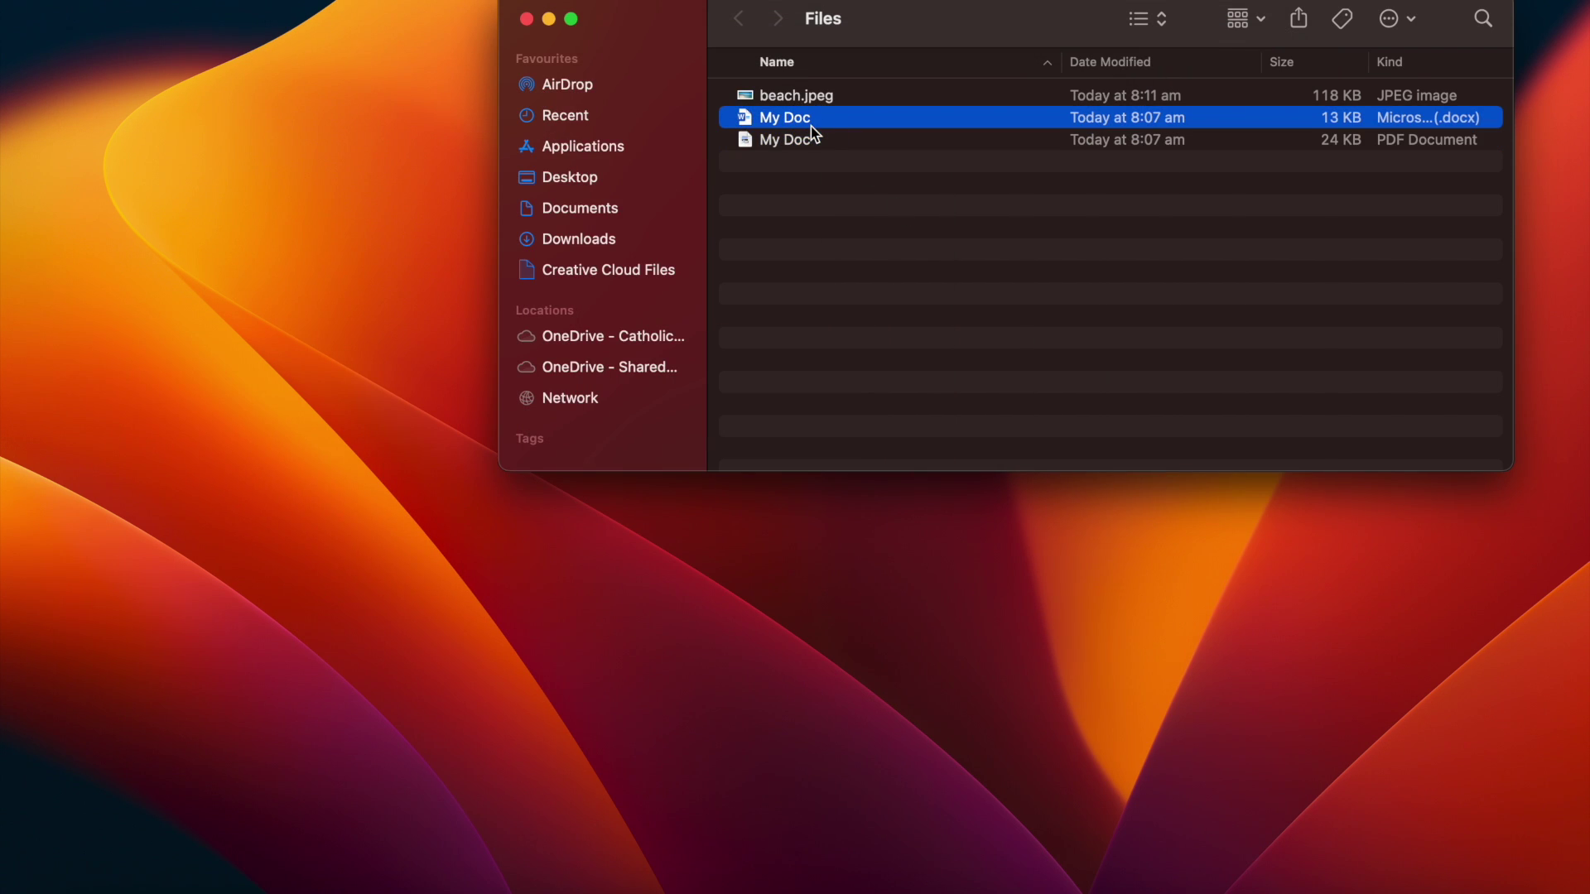
Preview the Word My Doc, drag-select its first paragraph, and close the preview.
key("space")
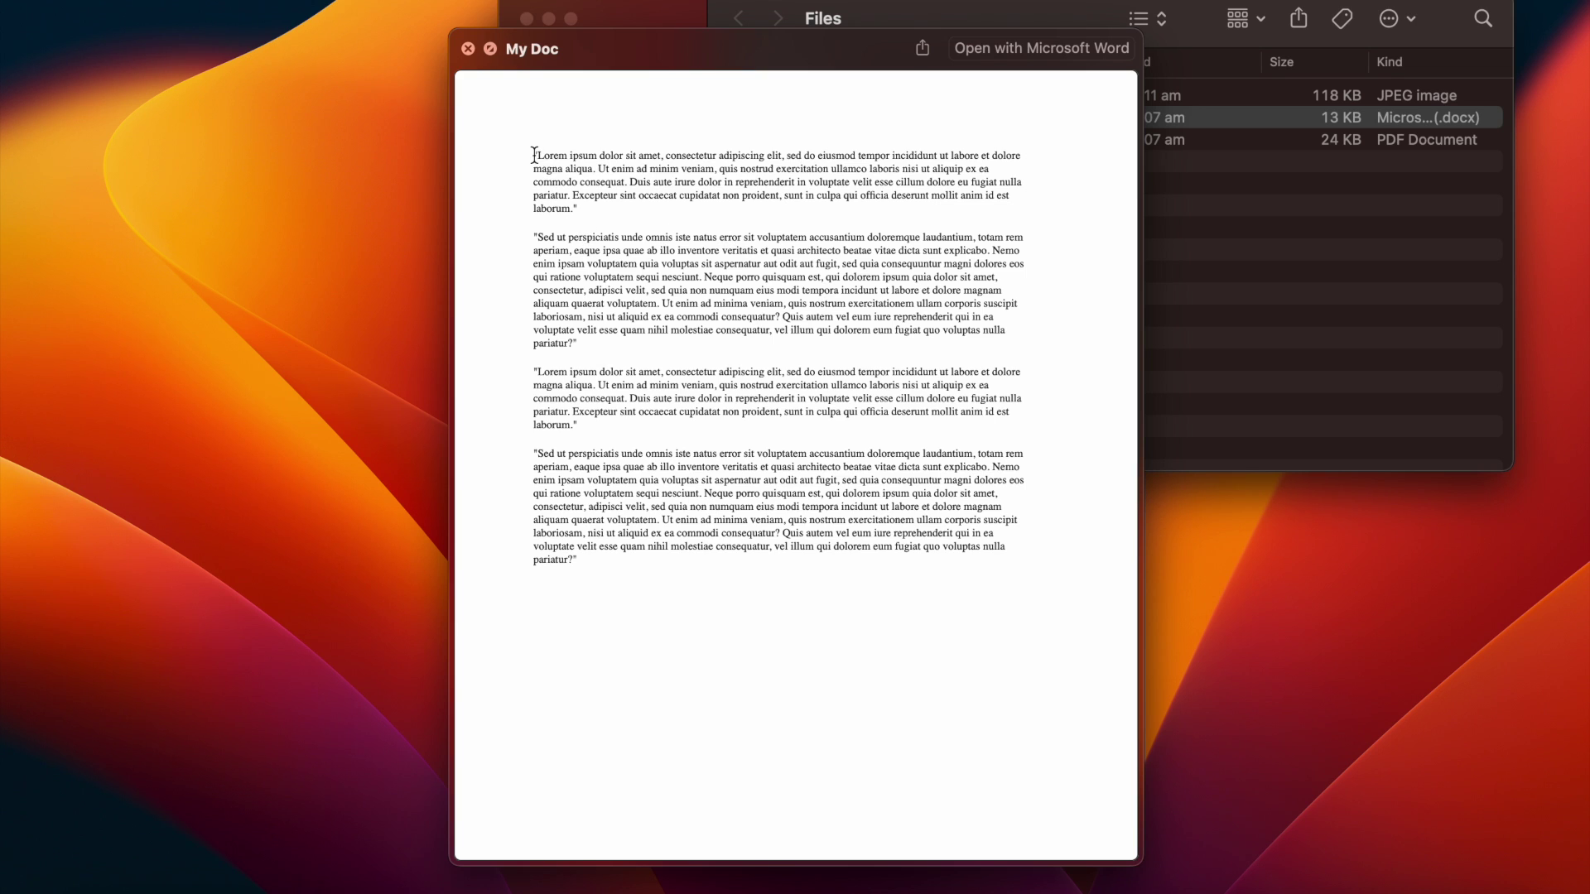
left_click_drag(535, 155, 588, 209)
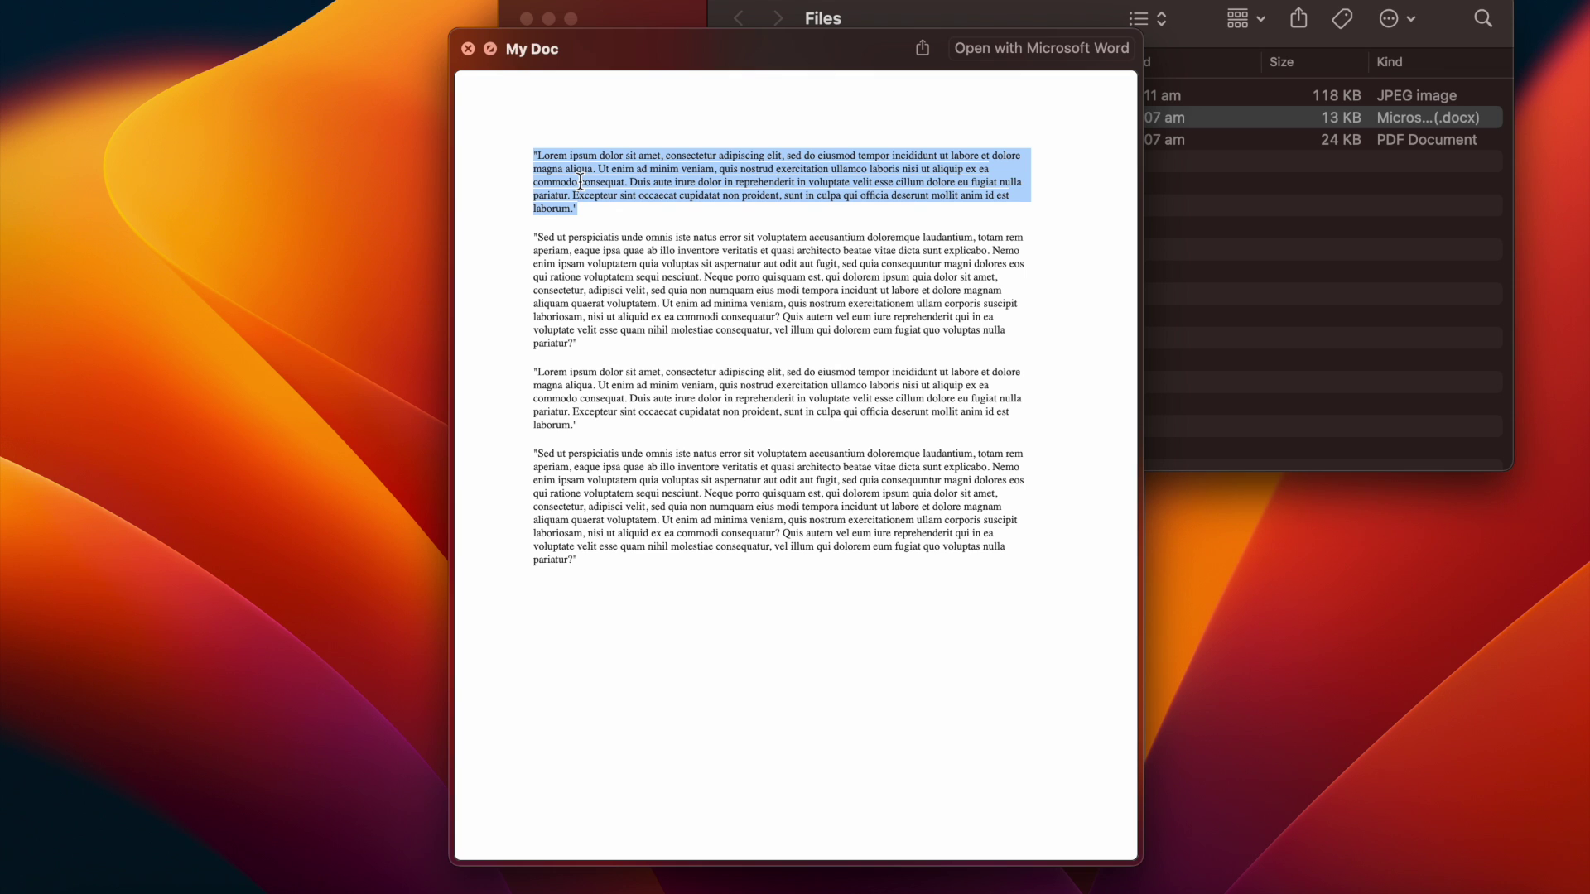
left_click(469, 48)
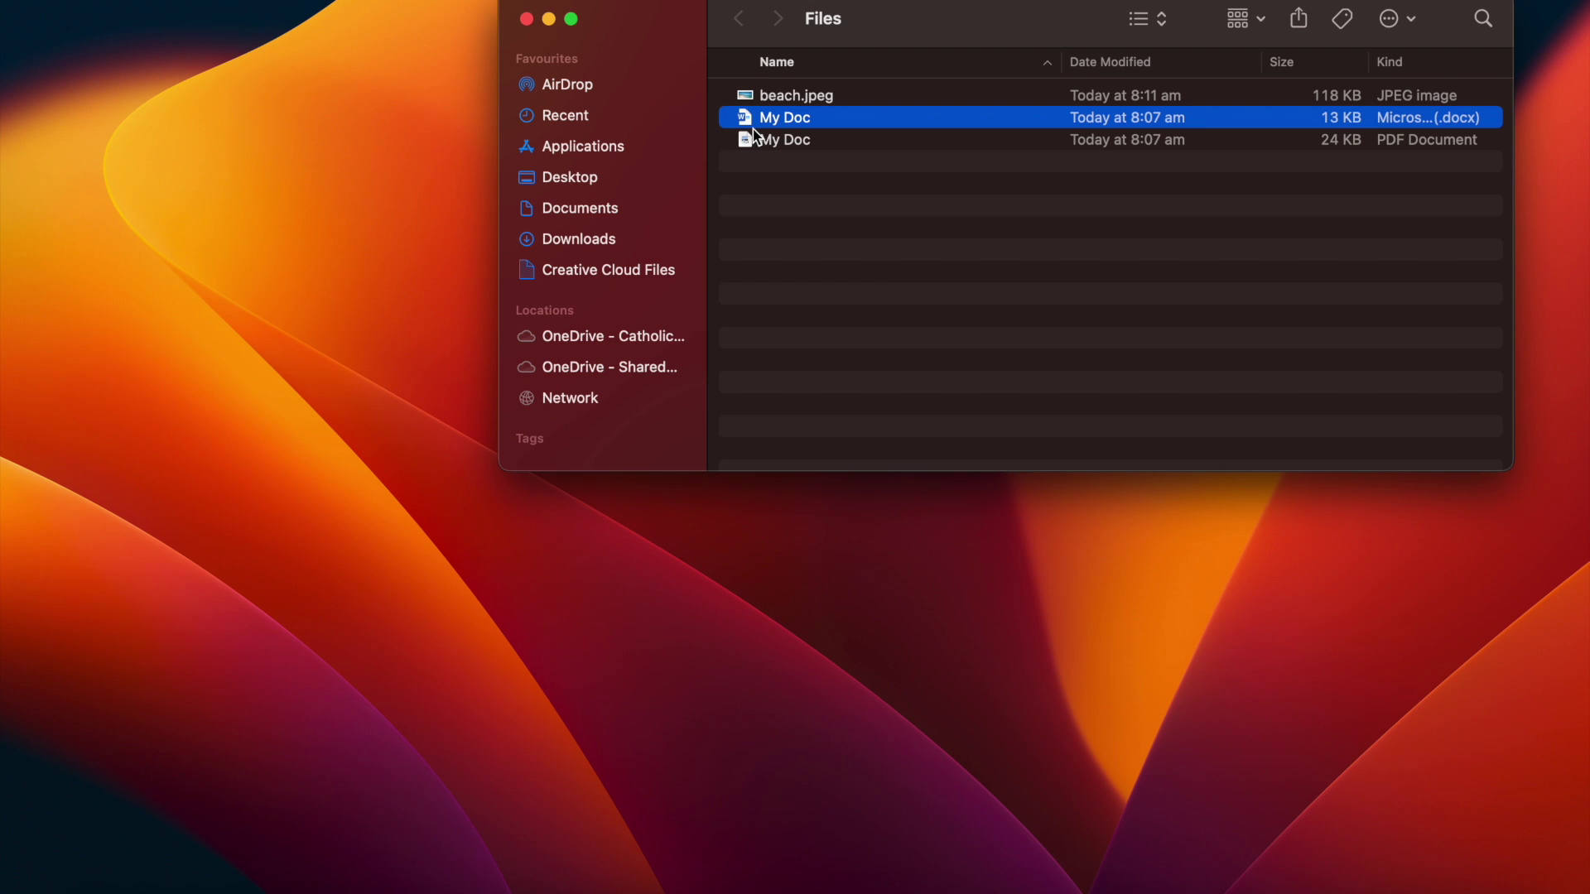
Reopen the Word My Doc in Quick Look, showing its four paragraphs.
key("space")
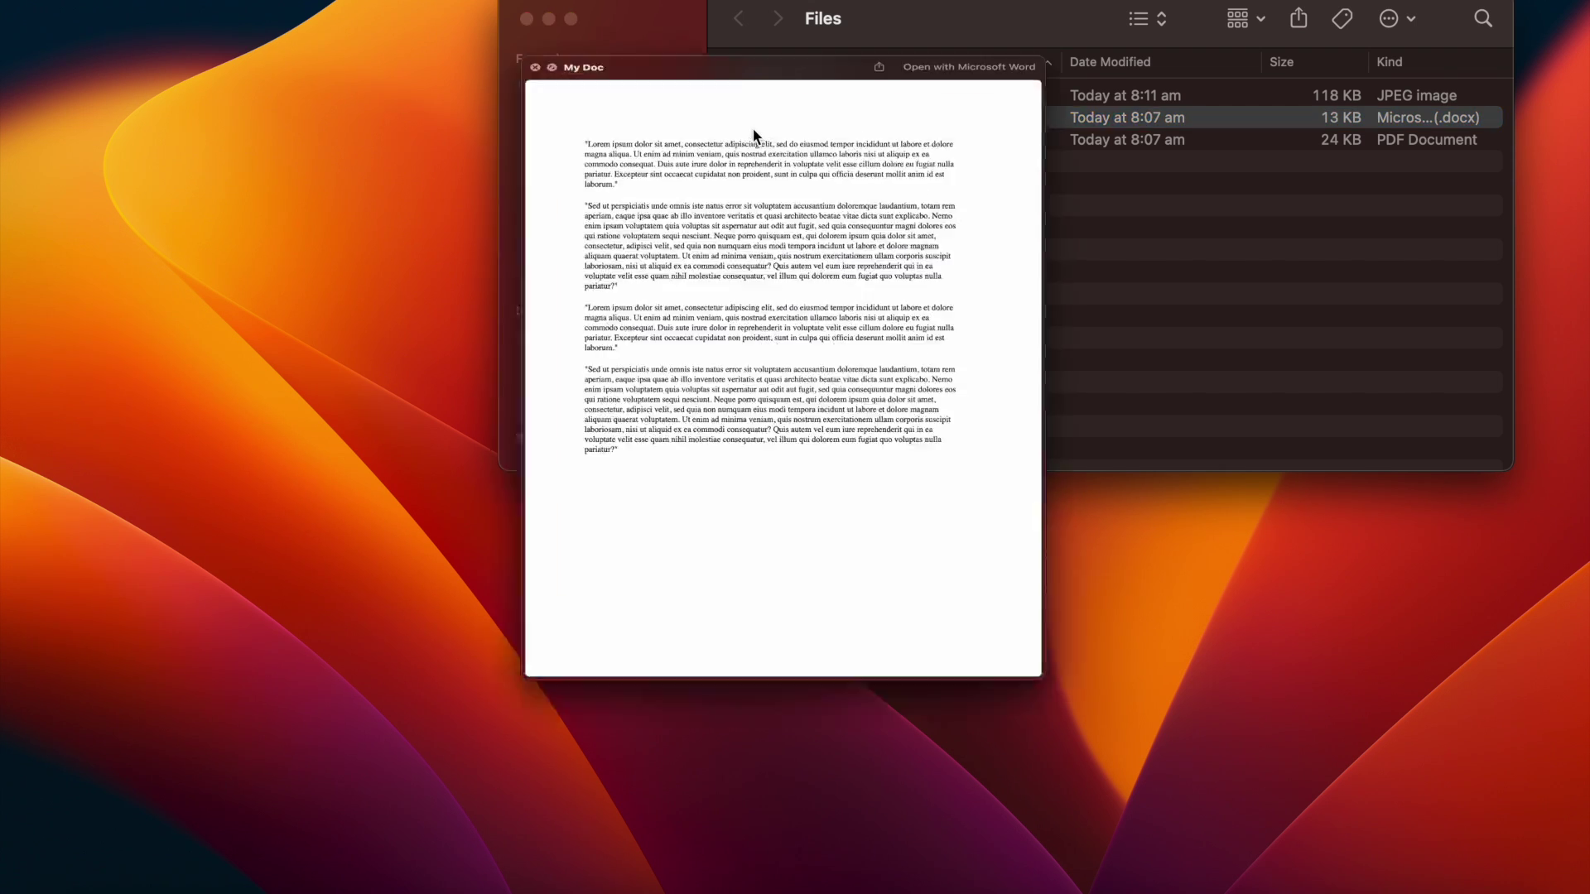